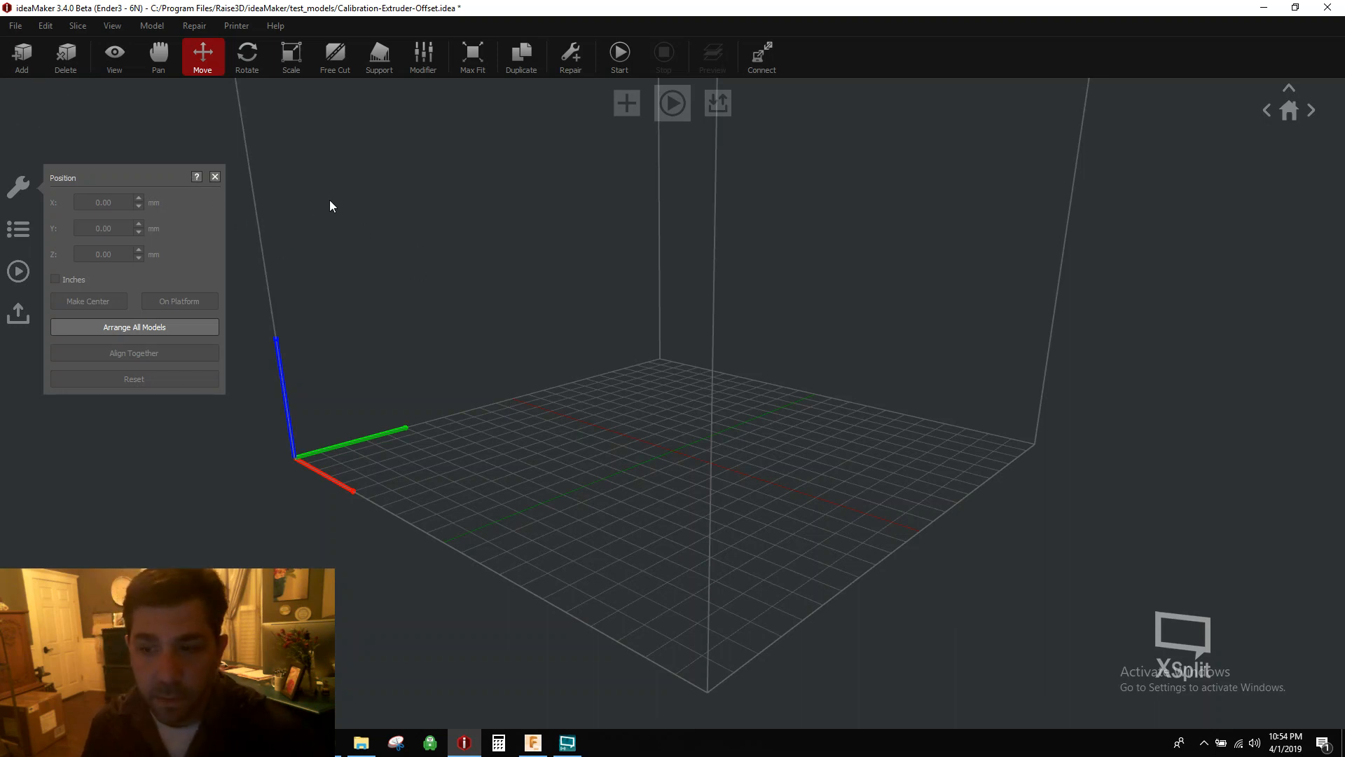
- Import the HitchInsert and Hand_Zombie models from the Desktop together
{"action": "left_click", "coordinate": [19, 62]}
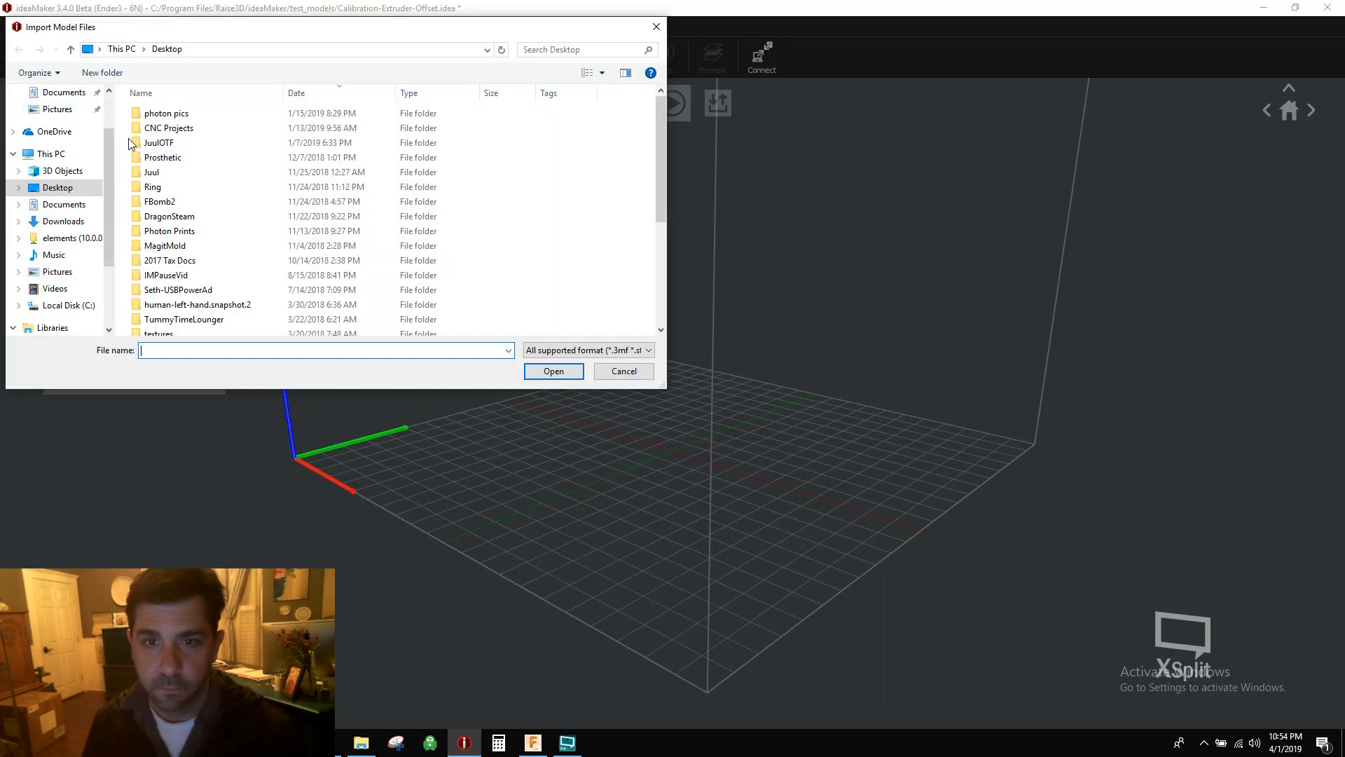
{"action": "scroll", "coordinate": [228, 231], "scroll_direction": "down", "scroll_amount": 4}
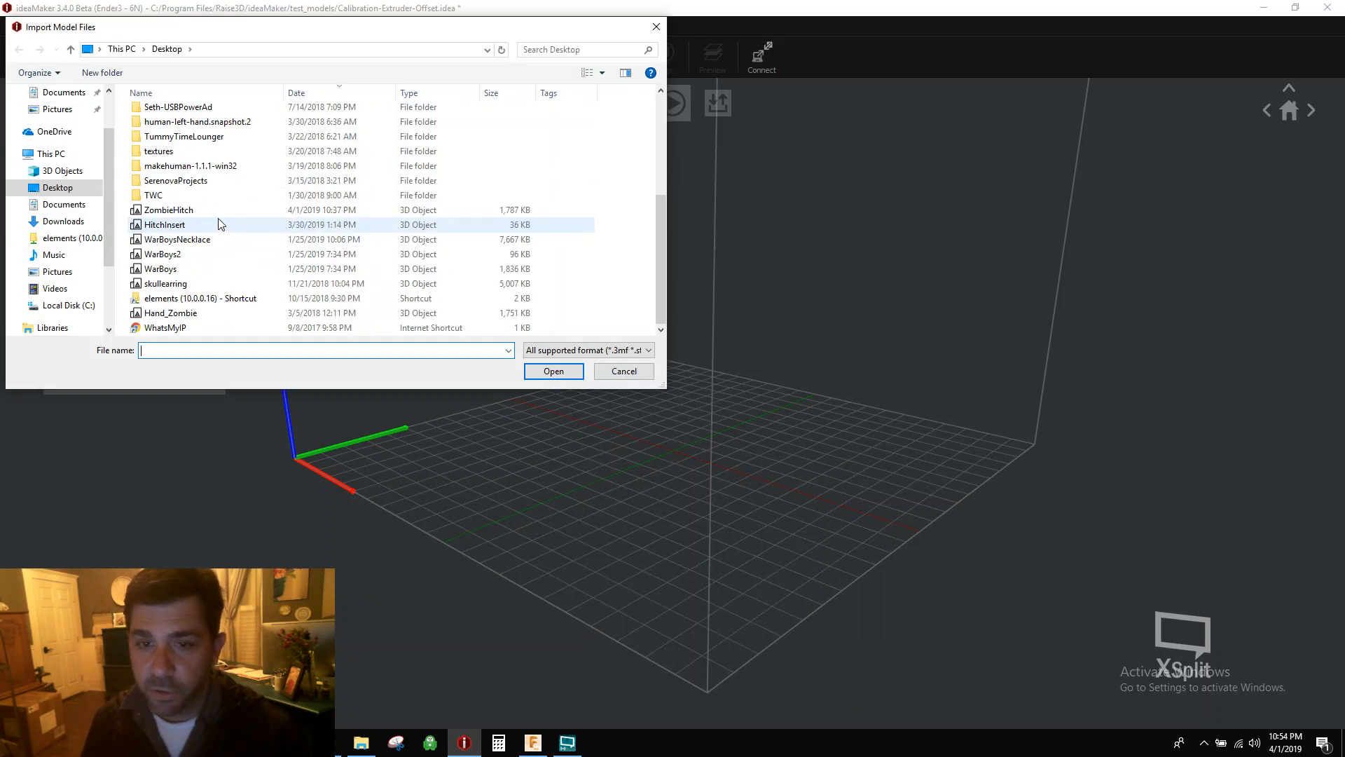
{"action": "left_click", "coordinate": [206, 225]}
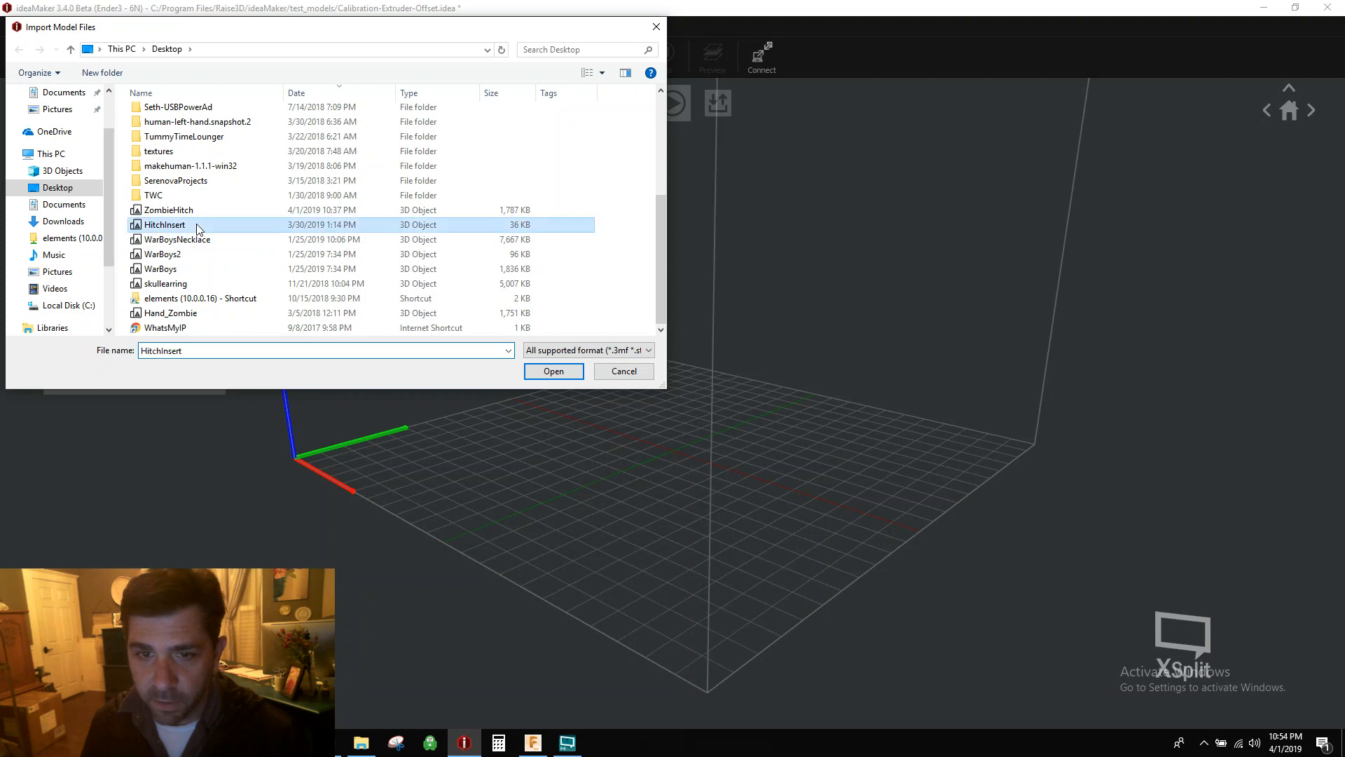
{"action": "left_click", "coordinate": [191, 317], "text": "ctrl"}
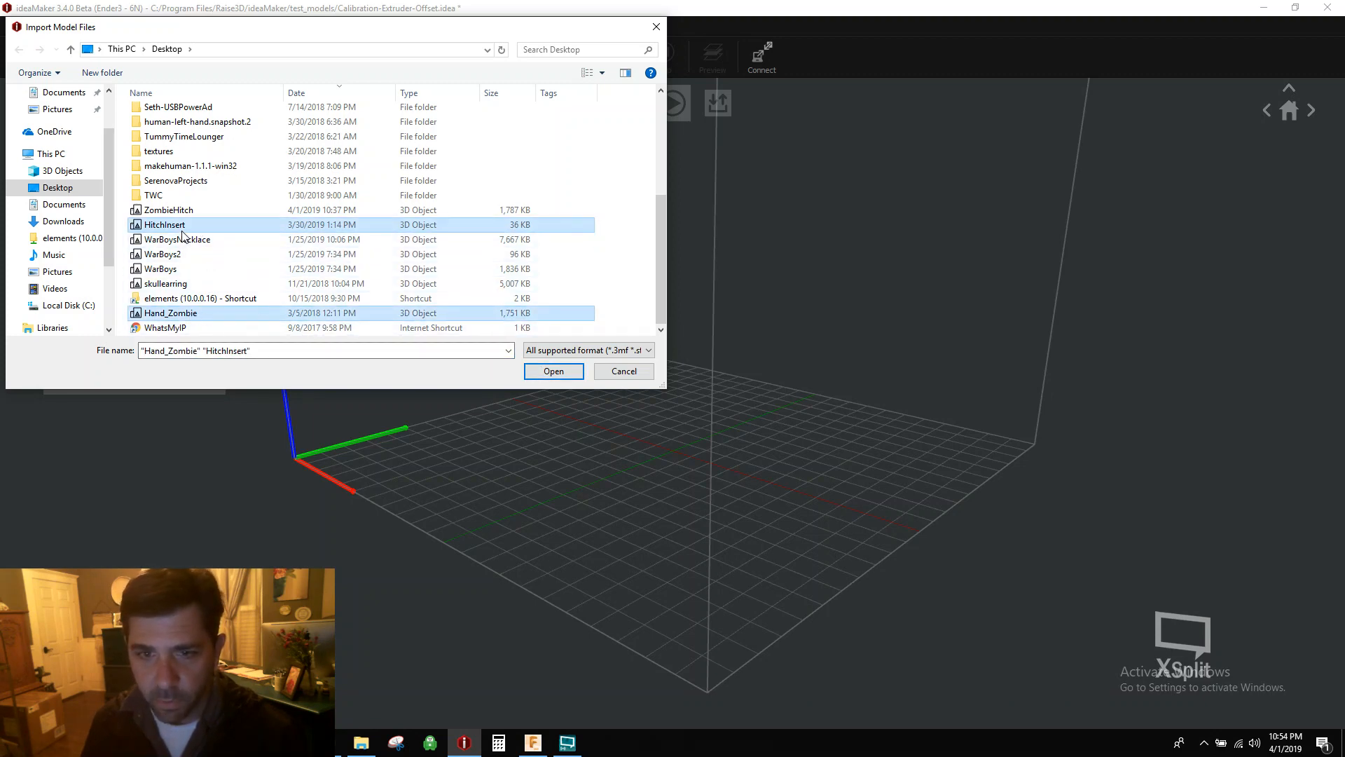
{"action": "left_click", "coordinate": [554, 371]}
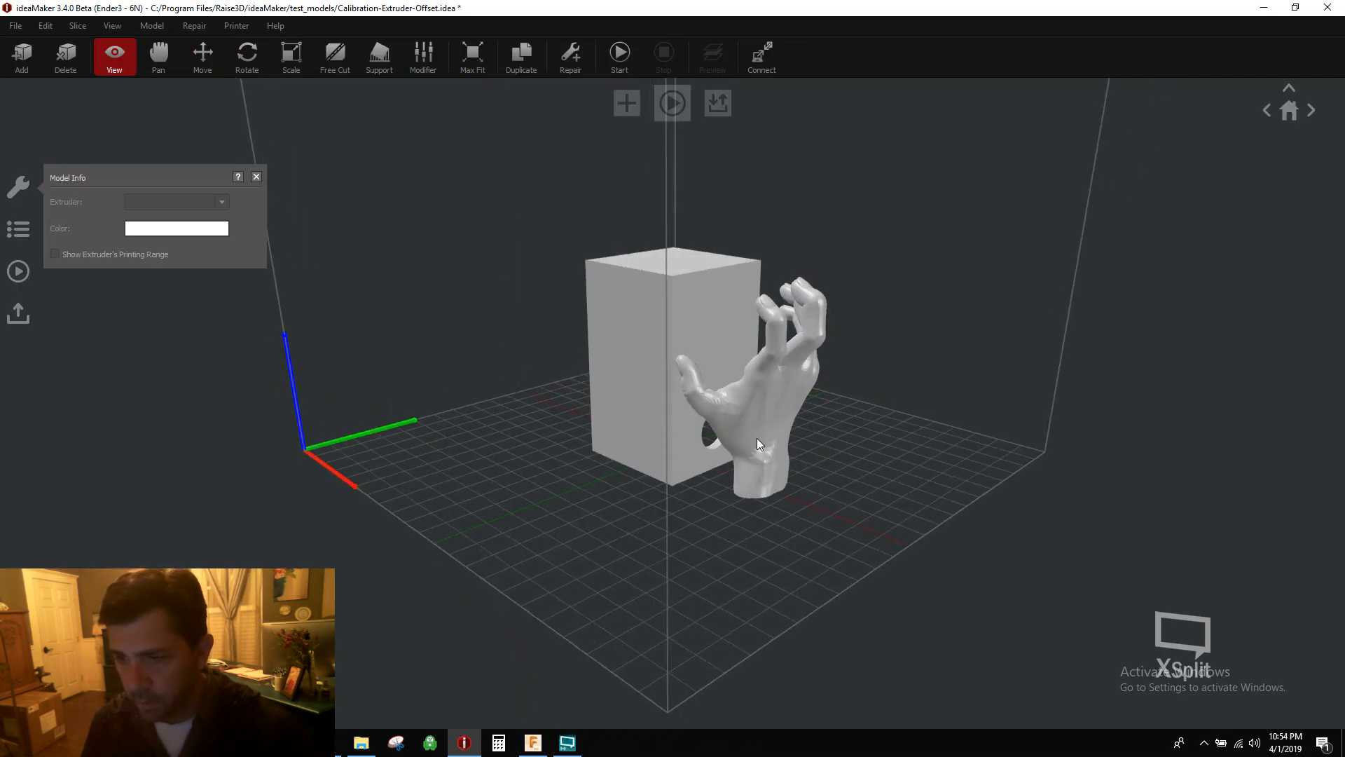
- Center the zombie hand model on the build platform
{"action": "left_click", "coordinate": [764, 424]}
{"action": "left_click", "coordinate": [631, 325]}
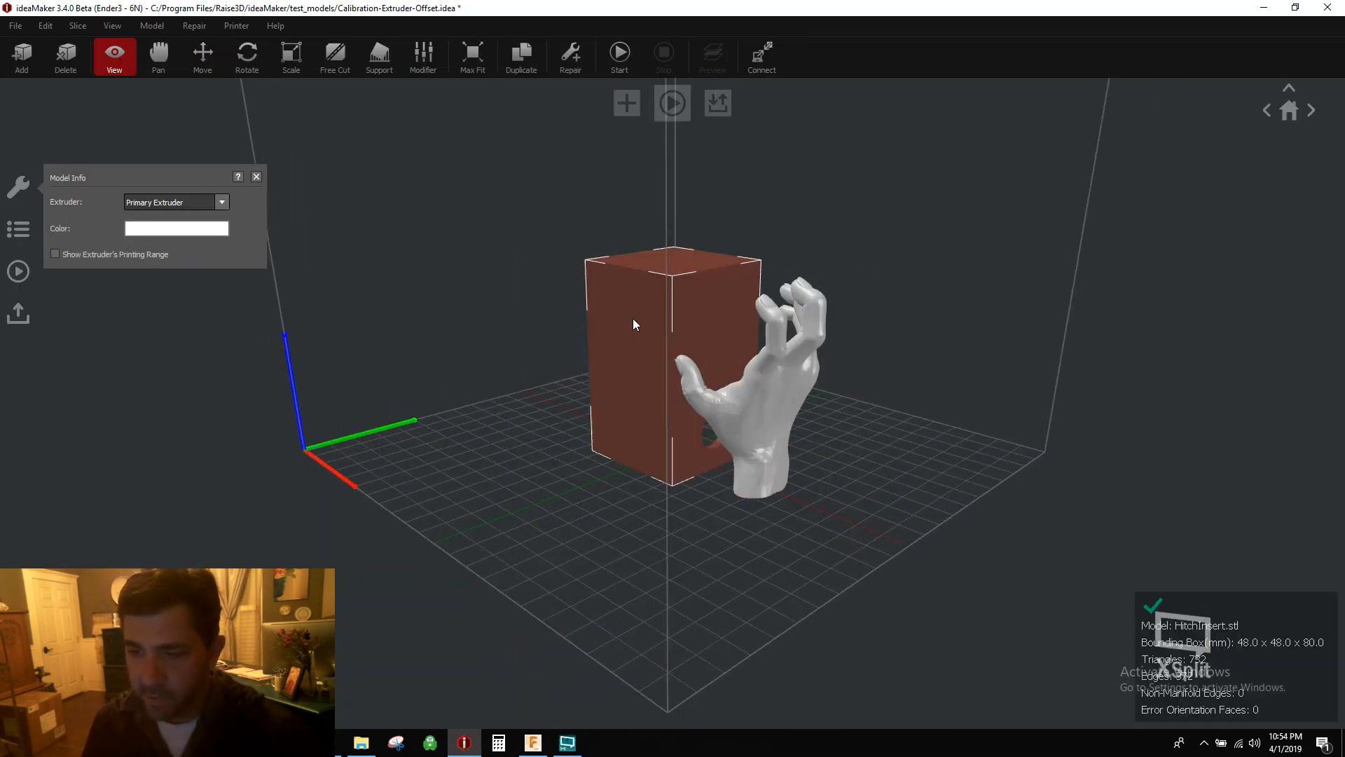
{"action": "left_click_drag", "start_coordinate": [619, 433], "coordinate": [609, 520]}
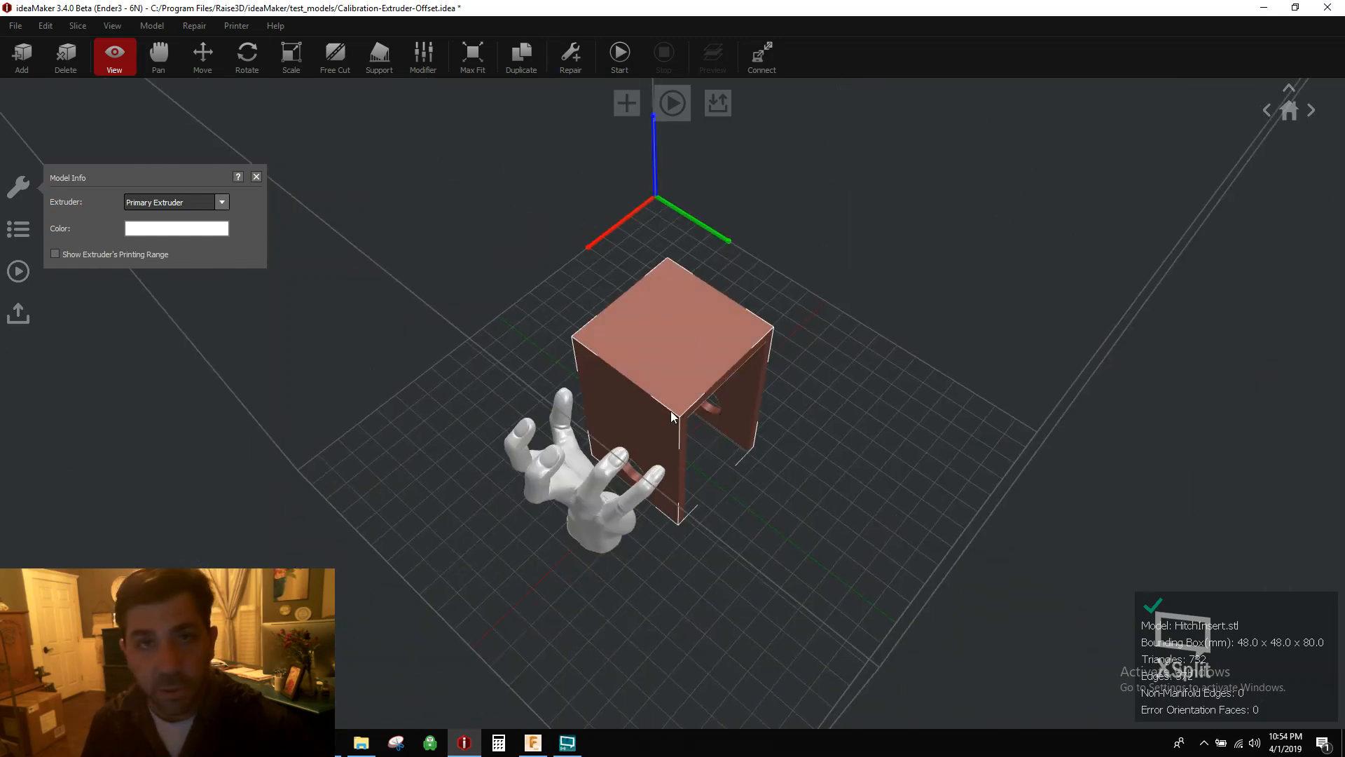
{"action": "left_click_drag", "start_coordinate": [603, 613], "coordinate": [875, 558]}
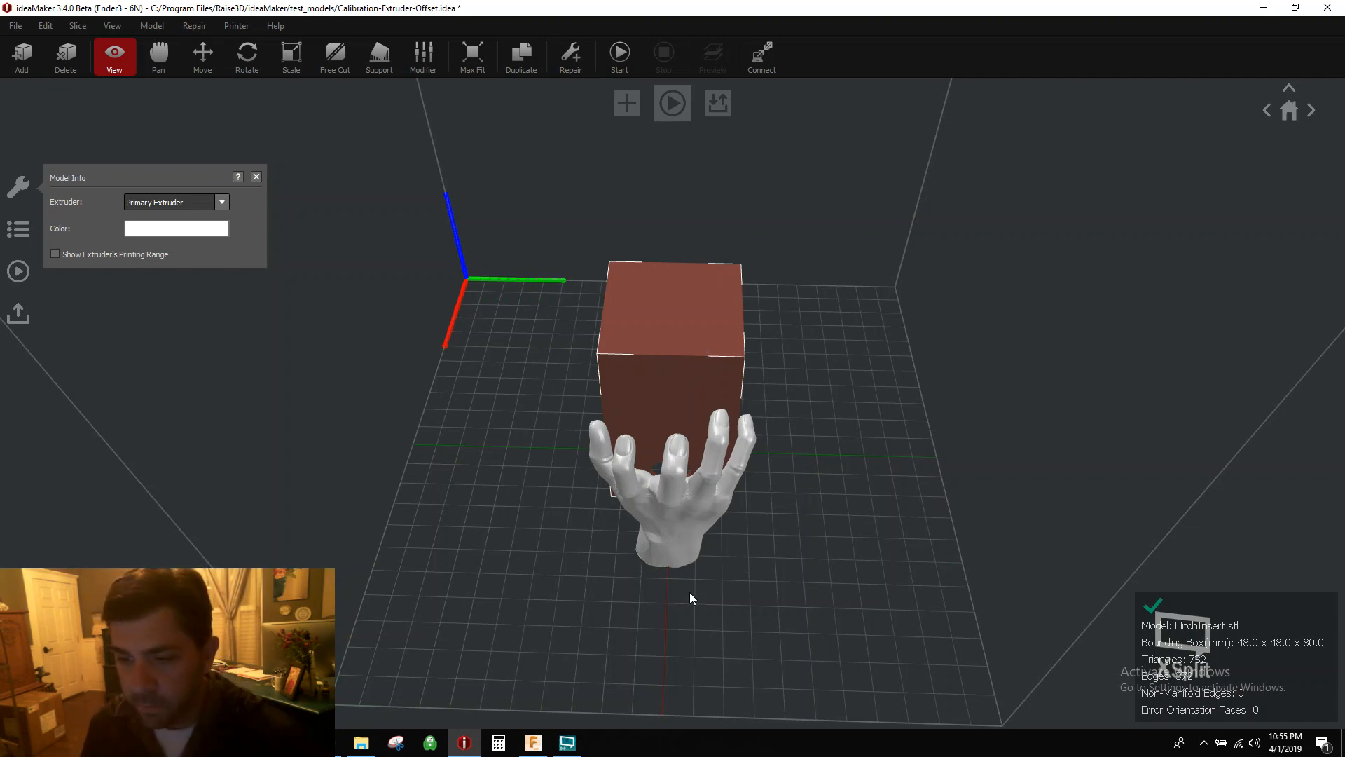
{"action": "left_click_drag", "start_coordinate": [567, 642], "coordinate": [835, 577]}
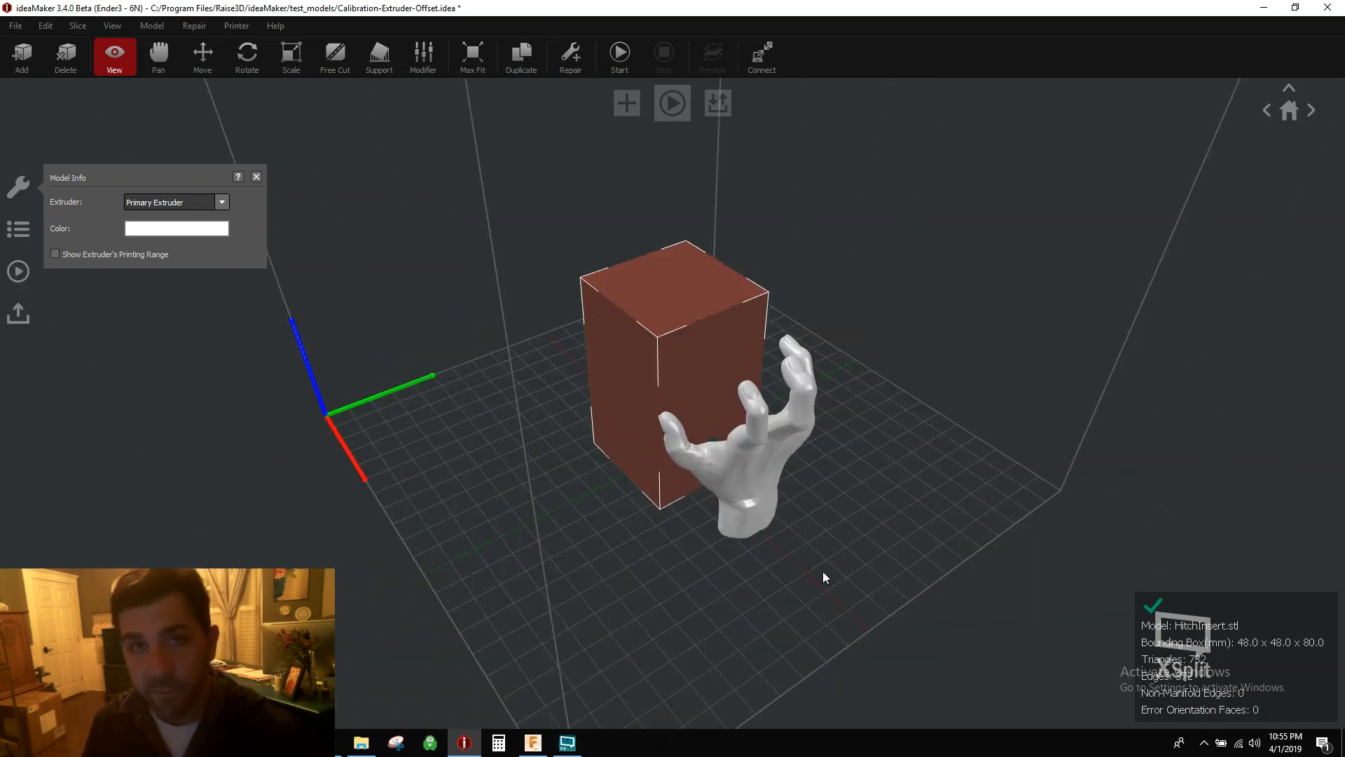
{"action": "left_click", "coordinate": [745, 513]}
{"action": "left_click_drag", "start_coordinate": [527, 587], "coordinate": [772, 587]}
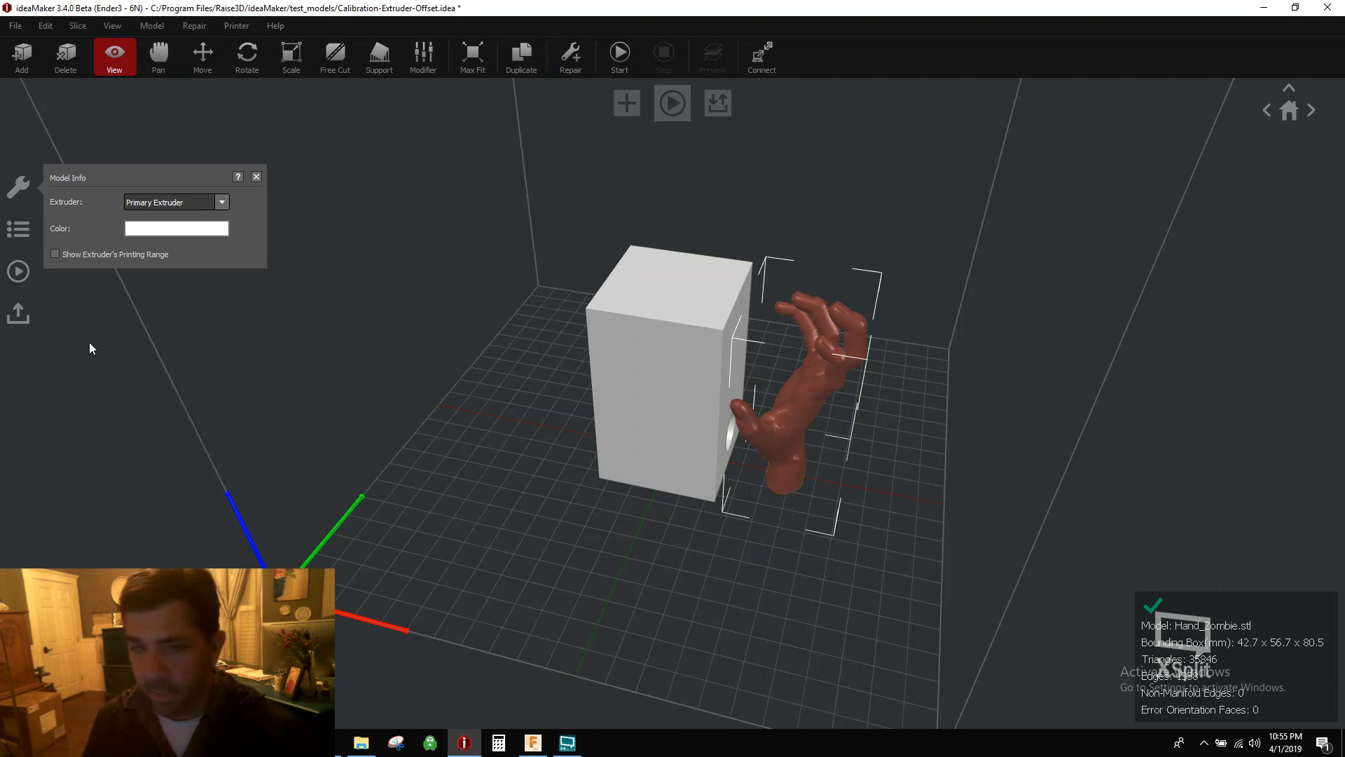
{"action": "left_click", "coordinate": [202, 56]}
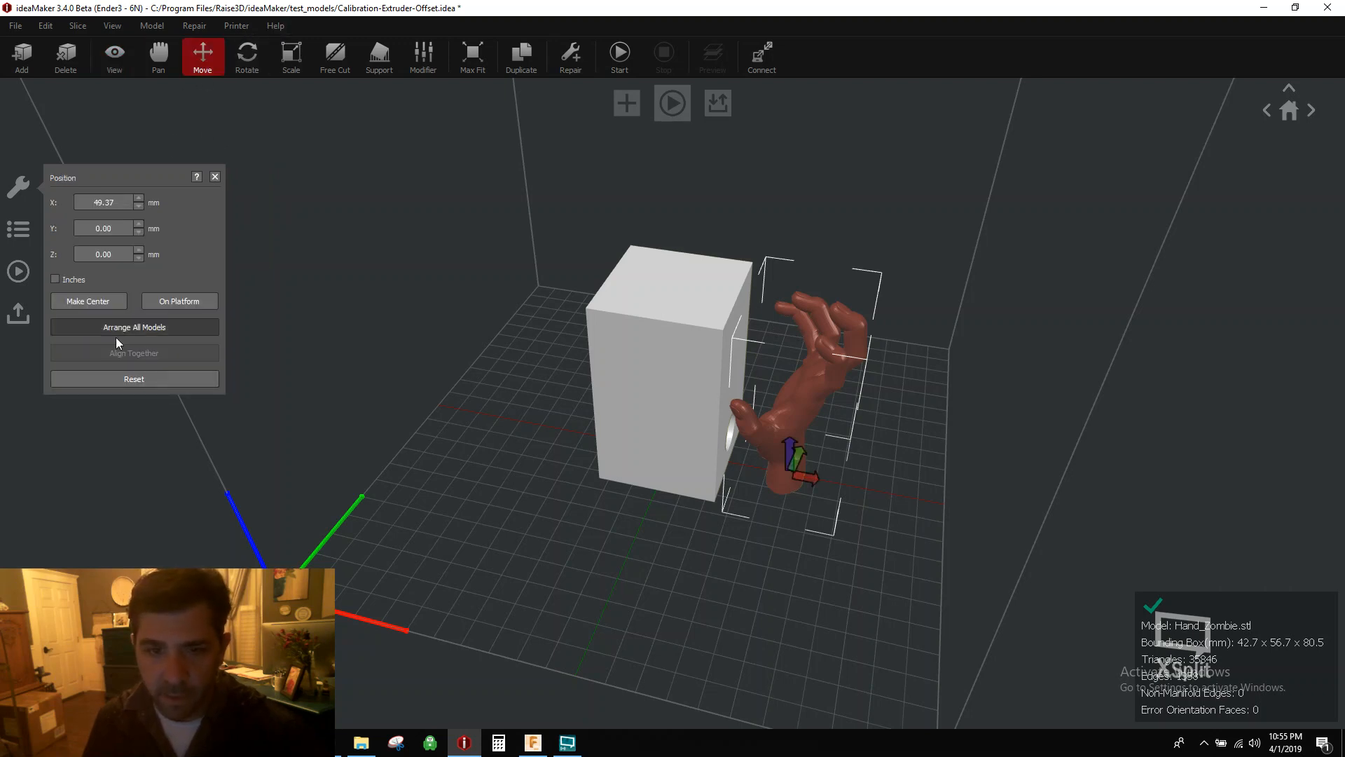
{"action": "left_click", "coordinate": [94, 300]}
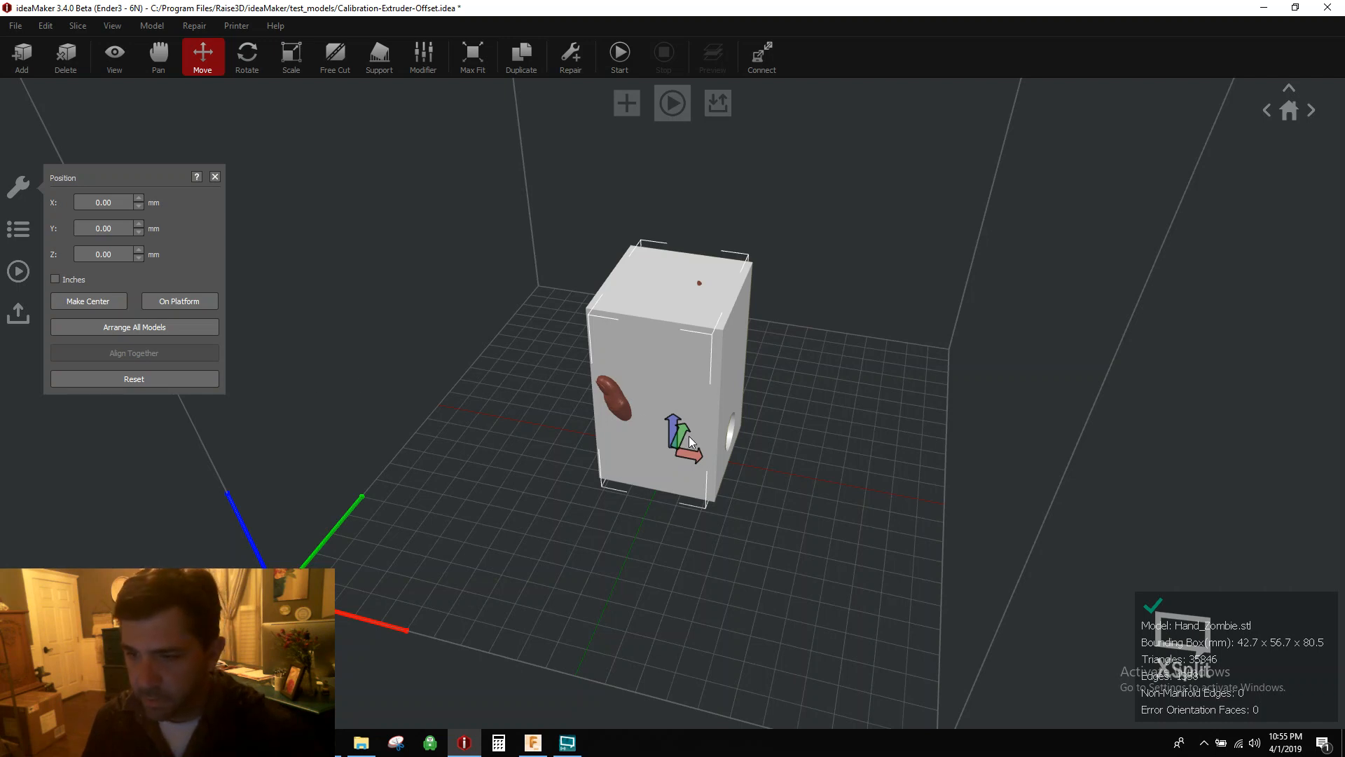
- Move the zombie hand out of the hitch insert along the Y axis only, to about Y -61.3 mm
{"action": "left_click_drag", "start_coordinate": [686, 429], "coordinate": [608, 592]}
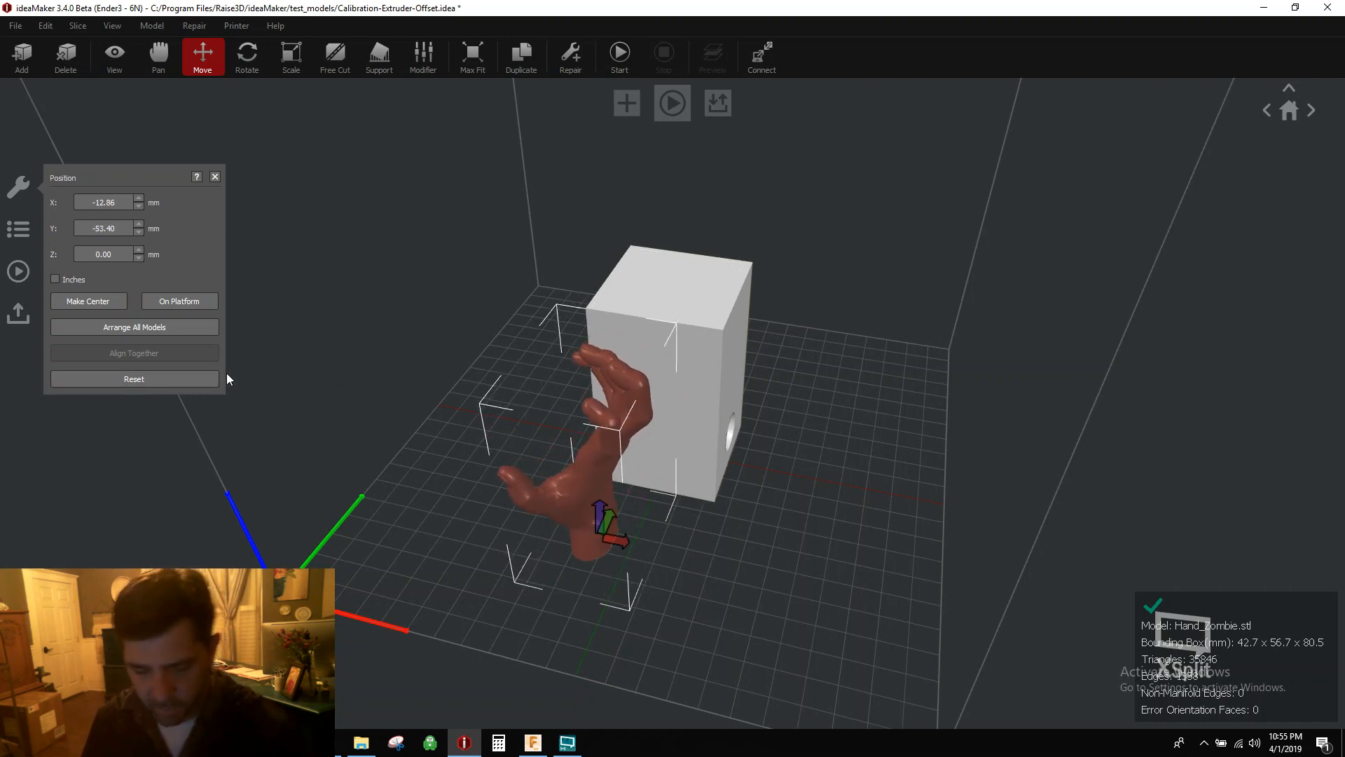
{"action": "key", "text": "ctrl+z"}
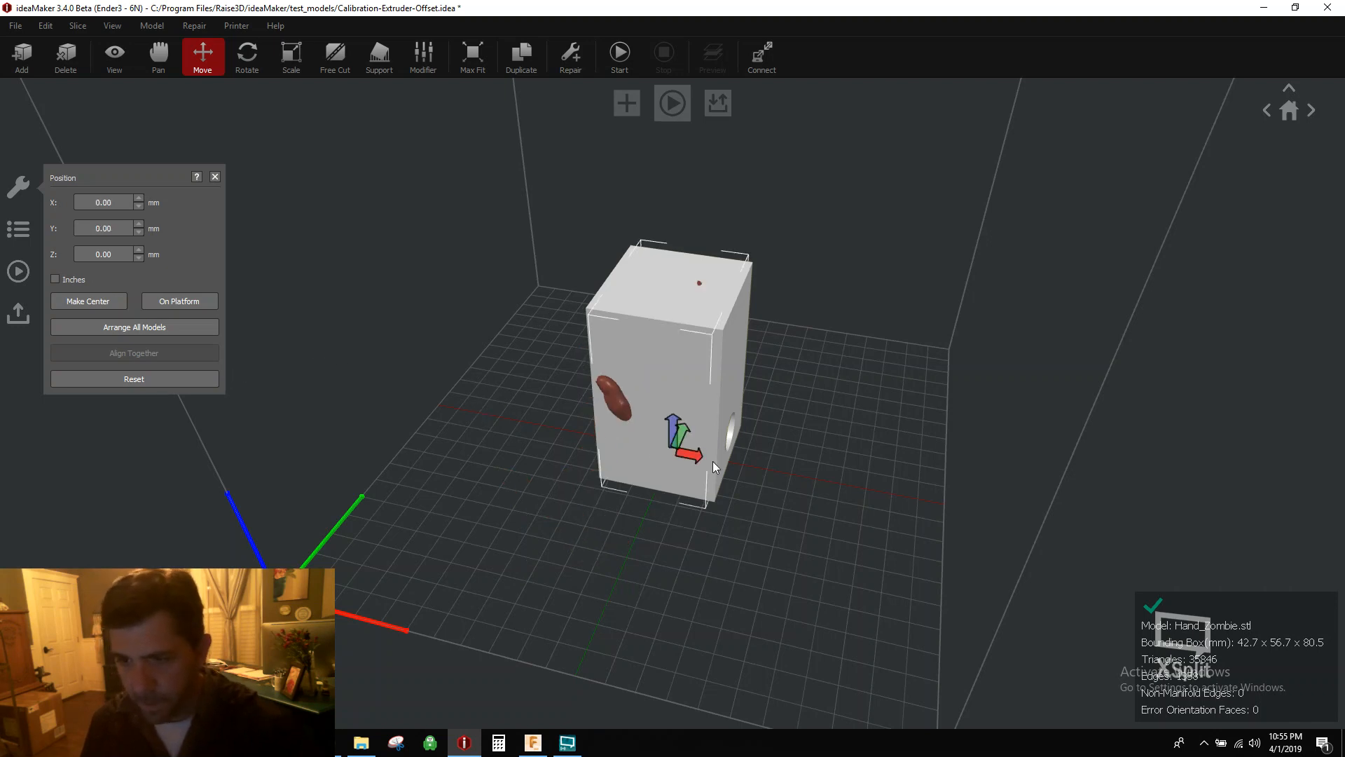
{"action": "left_click_drag", "start_coordinate": [683, 430], "coordinate": [604, 630]}
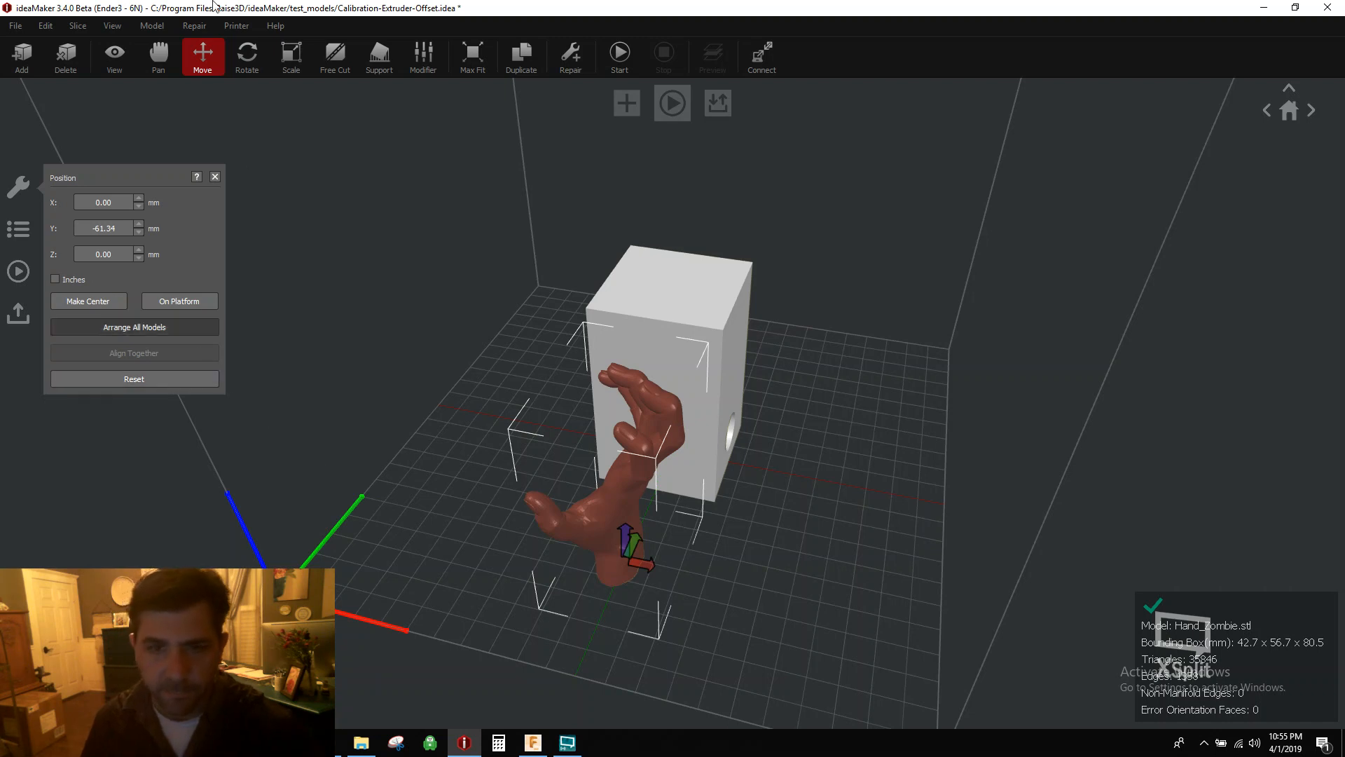
- Rotate the zombie hand to -270° about the Z axis
{"action": "left_click", "coordinate": [238, 56]}
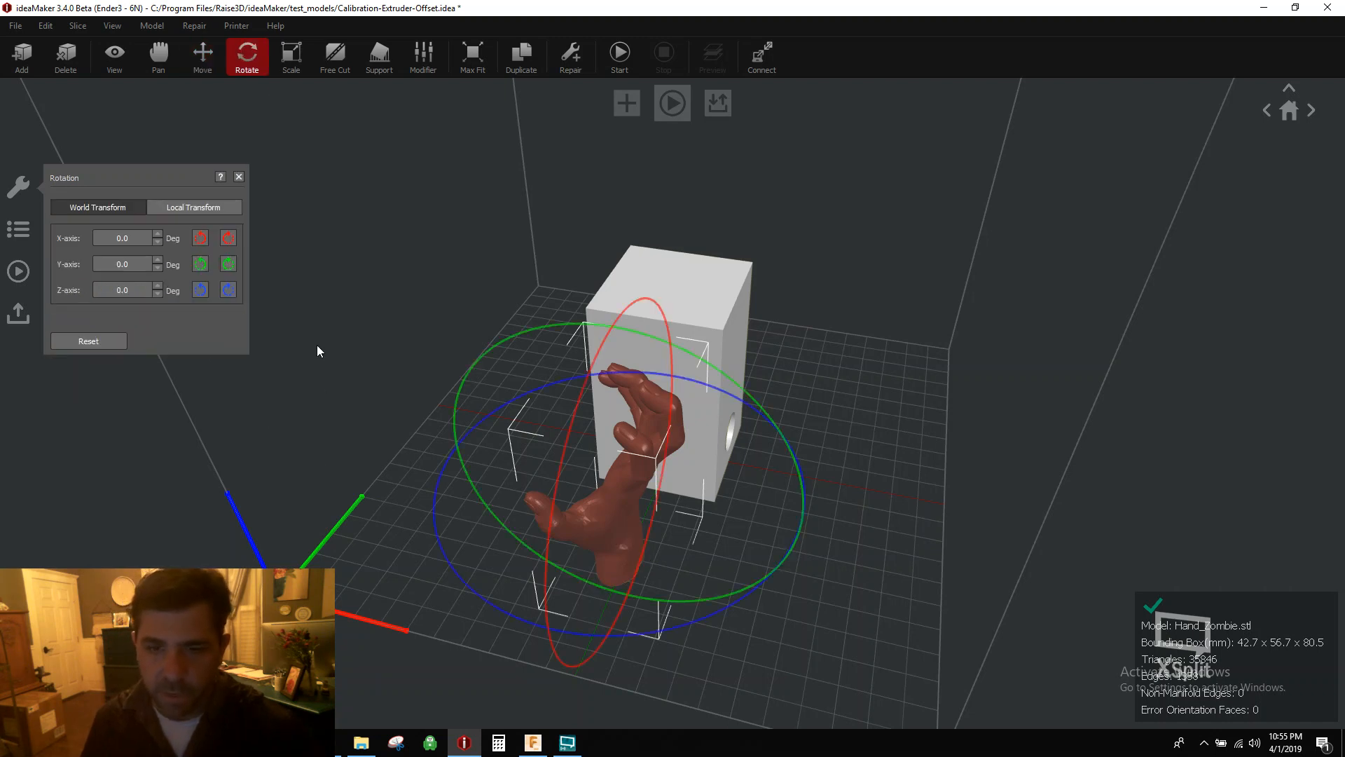
{"action": "left_click", "coordinate": [234, 290]}
{"action": "left_click", "coordinate": [234, 290]}
{"action": "left_click", "coordinate": [235, 290]}
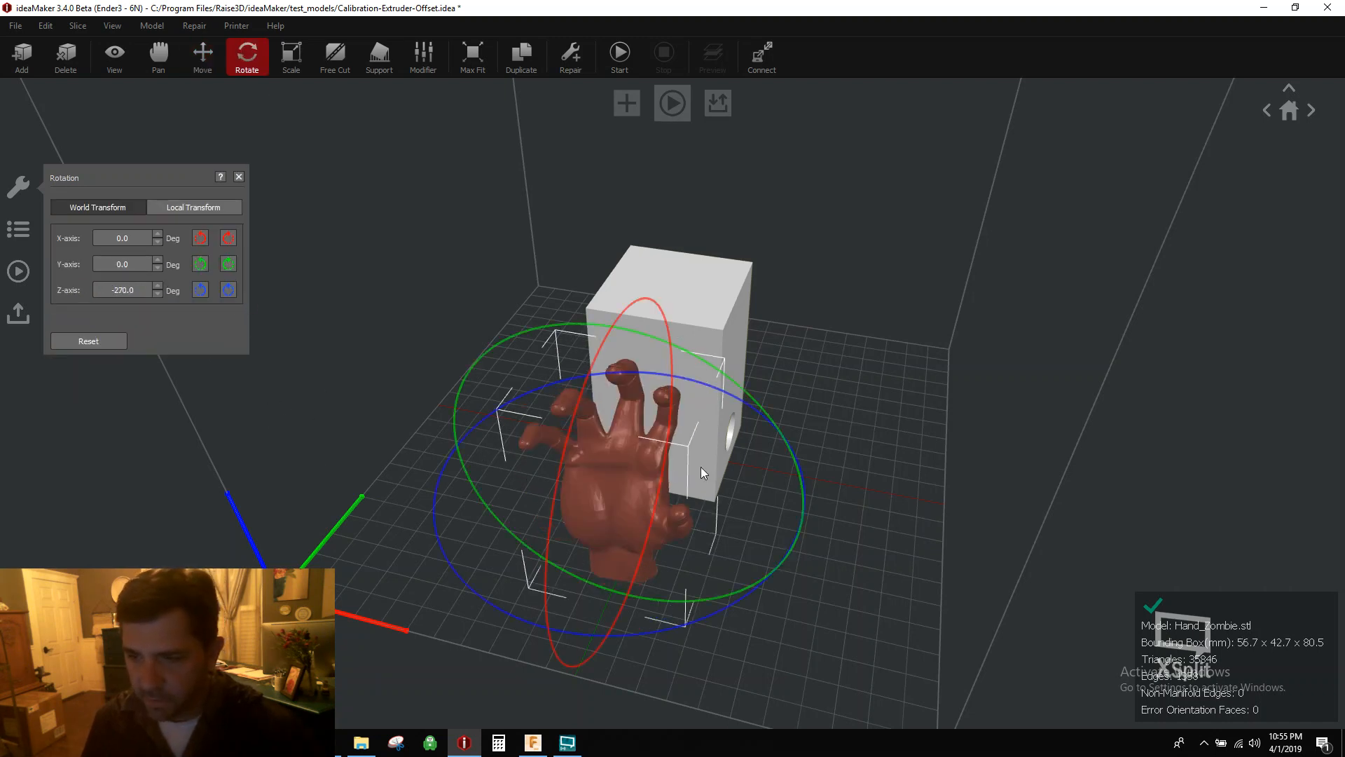
- Turn the hitch insert upside down by rotating it to -180° about the X axis
{"action": "left_click_drag", "start_coordinate": [859, 431], "coordinate": [519, 567]}
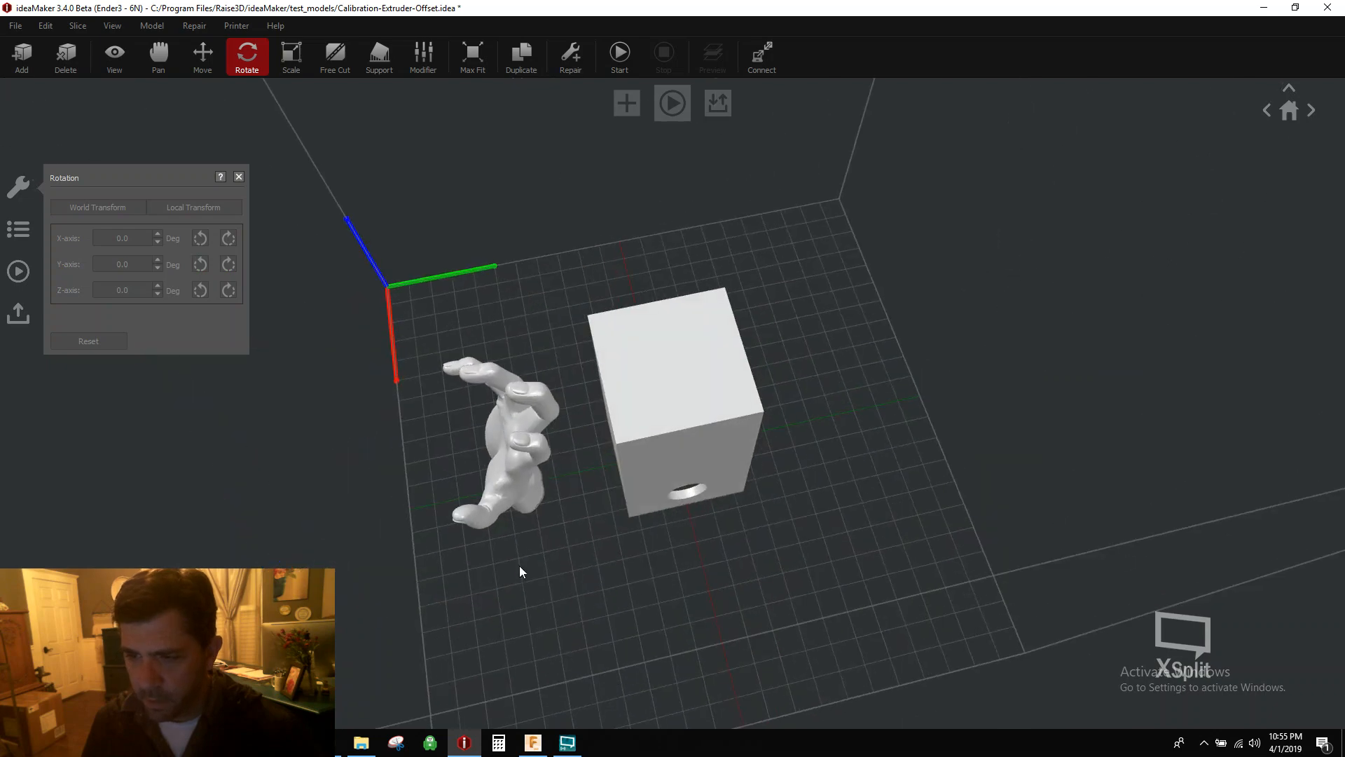
{"action": "left_click", "coordinate": [693, 412]}
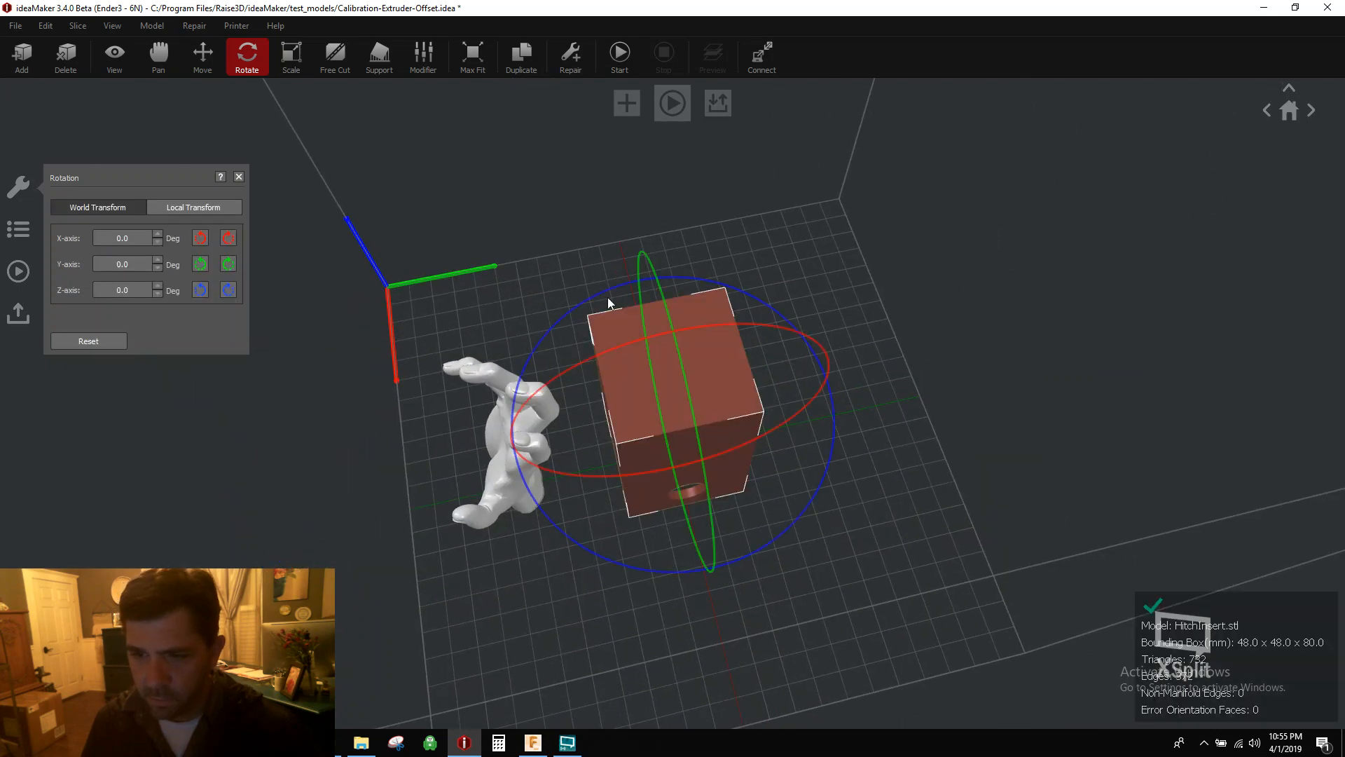
{"action": "left_click", "coordinate": [204, 54]}
{"action": "left_click", "coordinate": [242, 55]}
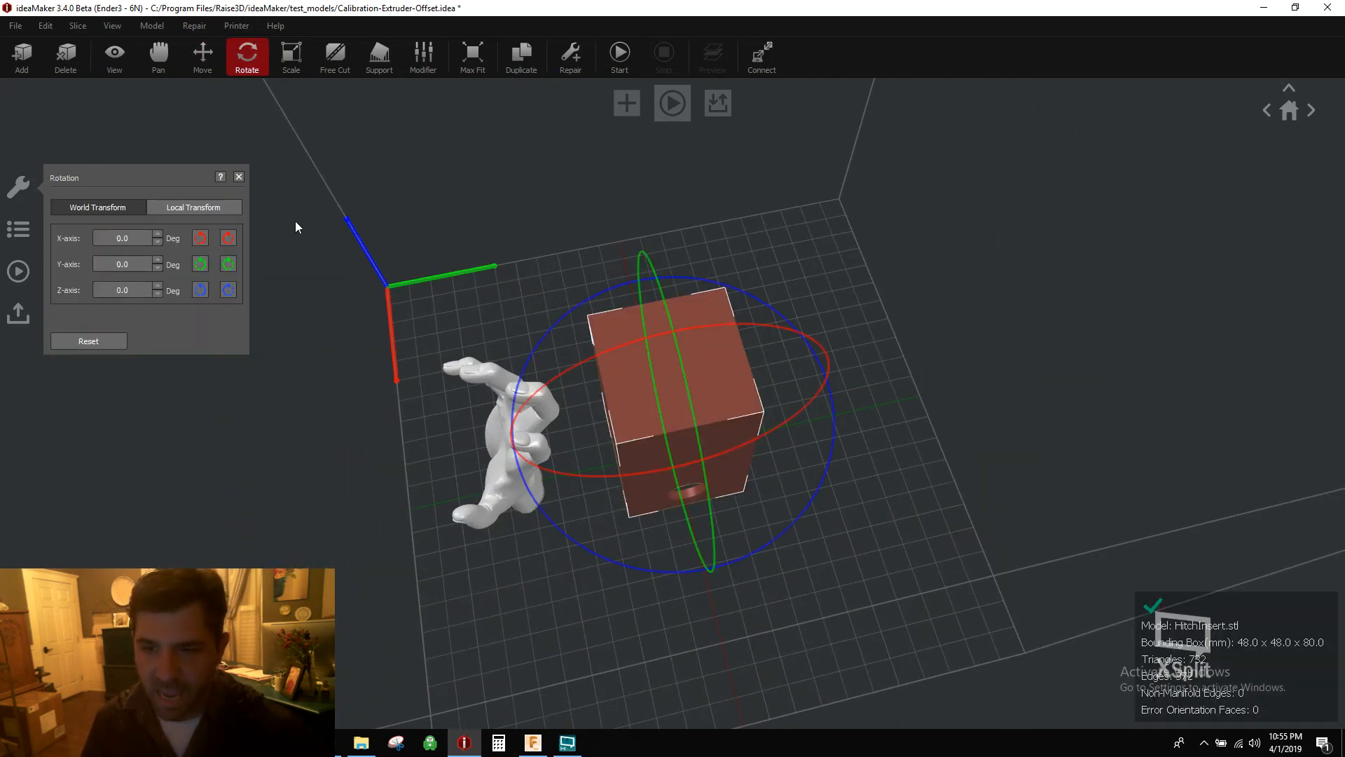
{"action": "left_click", "coordinate": [201, 263]}
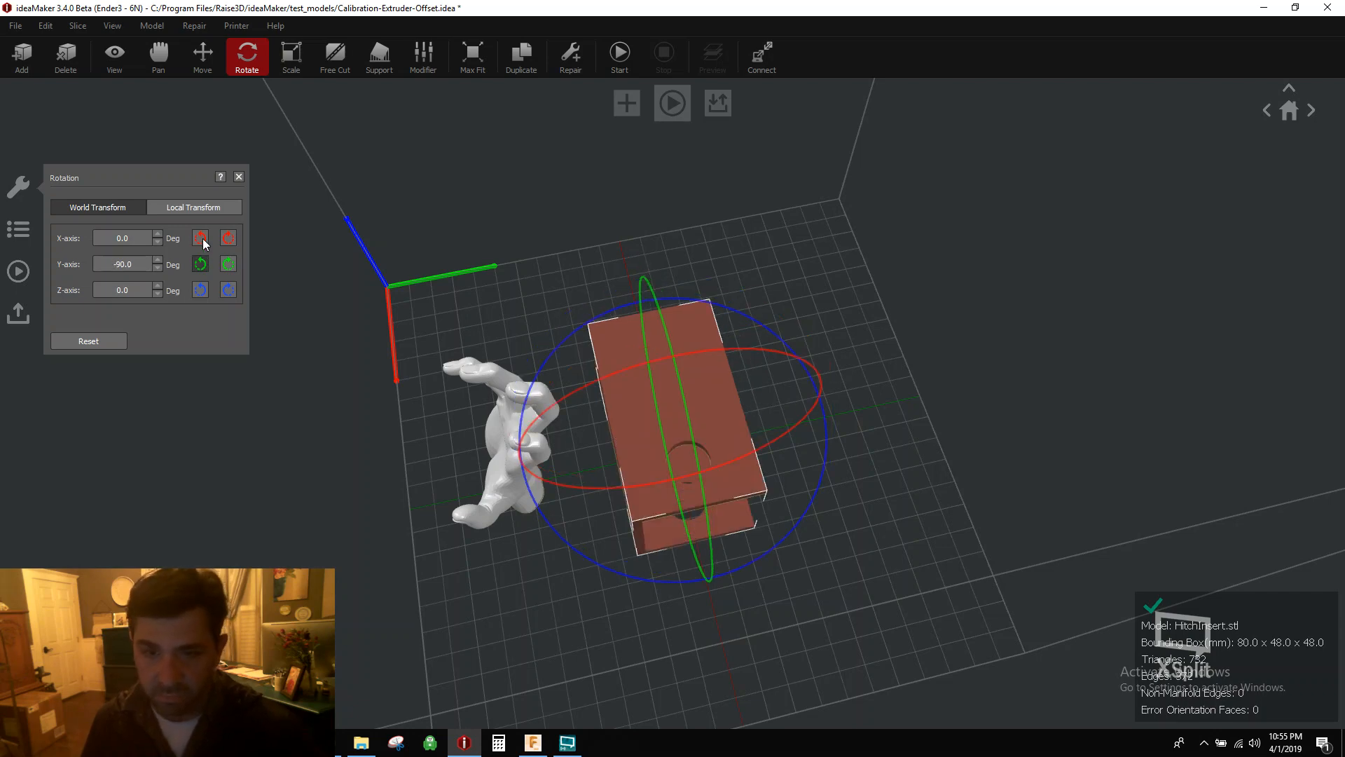
{"action": "left_click", "coordinate": [201, 238]}
{"action": "left_click", "coordinate": [200, 238]}
{"action": "left_click", "coordinate": [200, 238]}
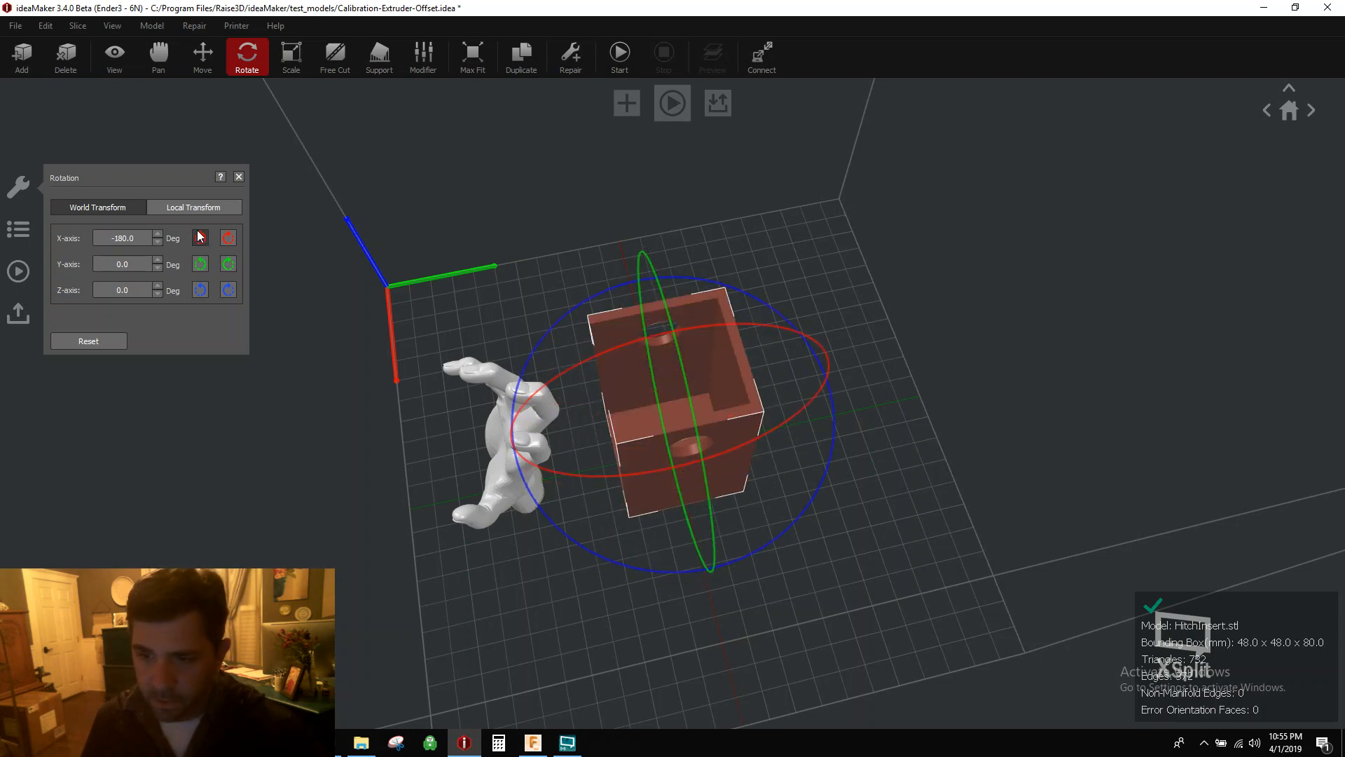
- Rotate the hitch insert a further 90° about the X axis, to -270°, so it lies on its side
{"action": "right_click_drag", "start_coordinate": [568, 611], "coordinate": [508, 439]}
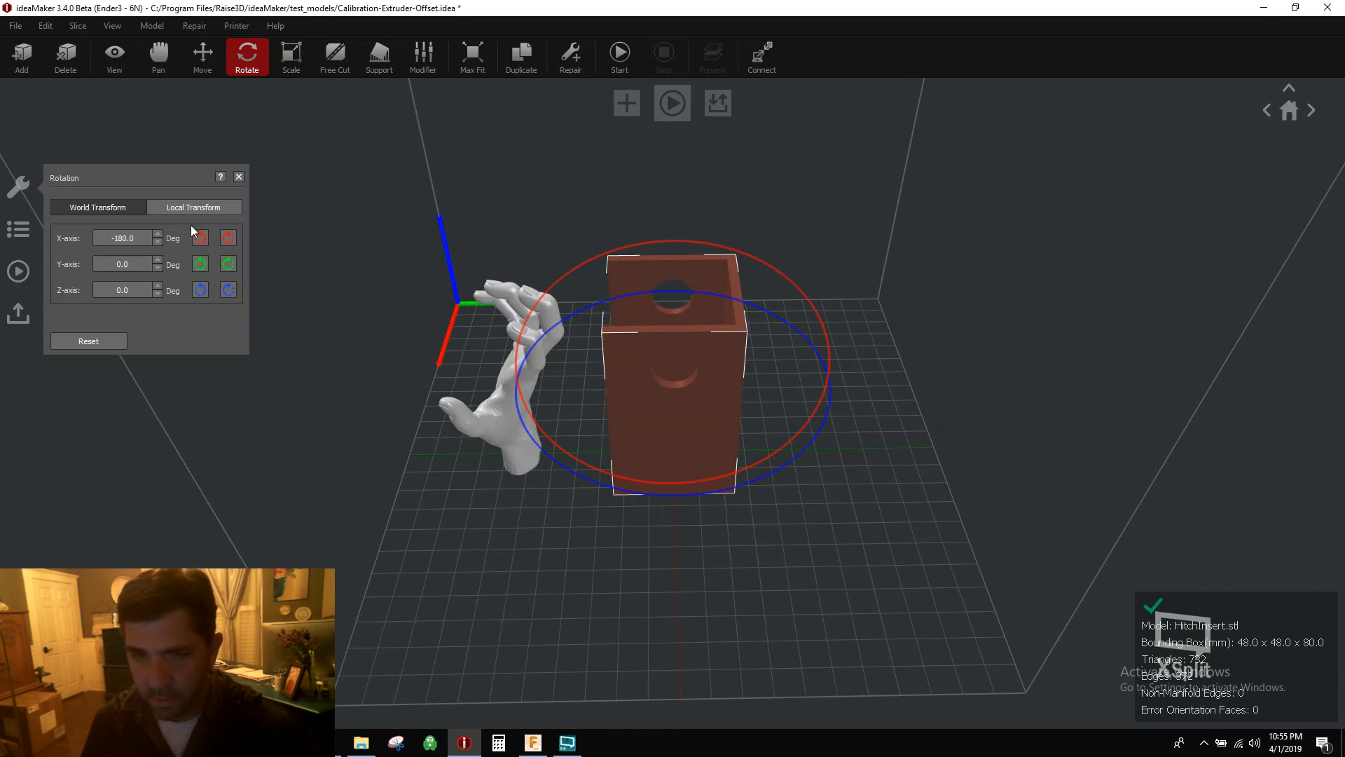
{"action": "left_click", "coordinate": [200, 238]}
{"action": "right_click_drag", "start_coordinate": [476, 571], "coordinate": [703, 527]}
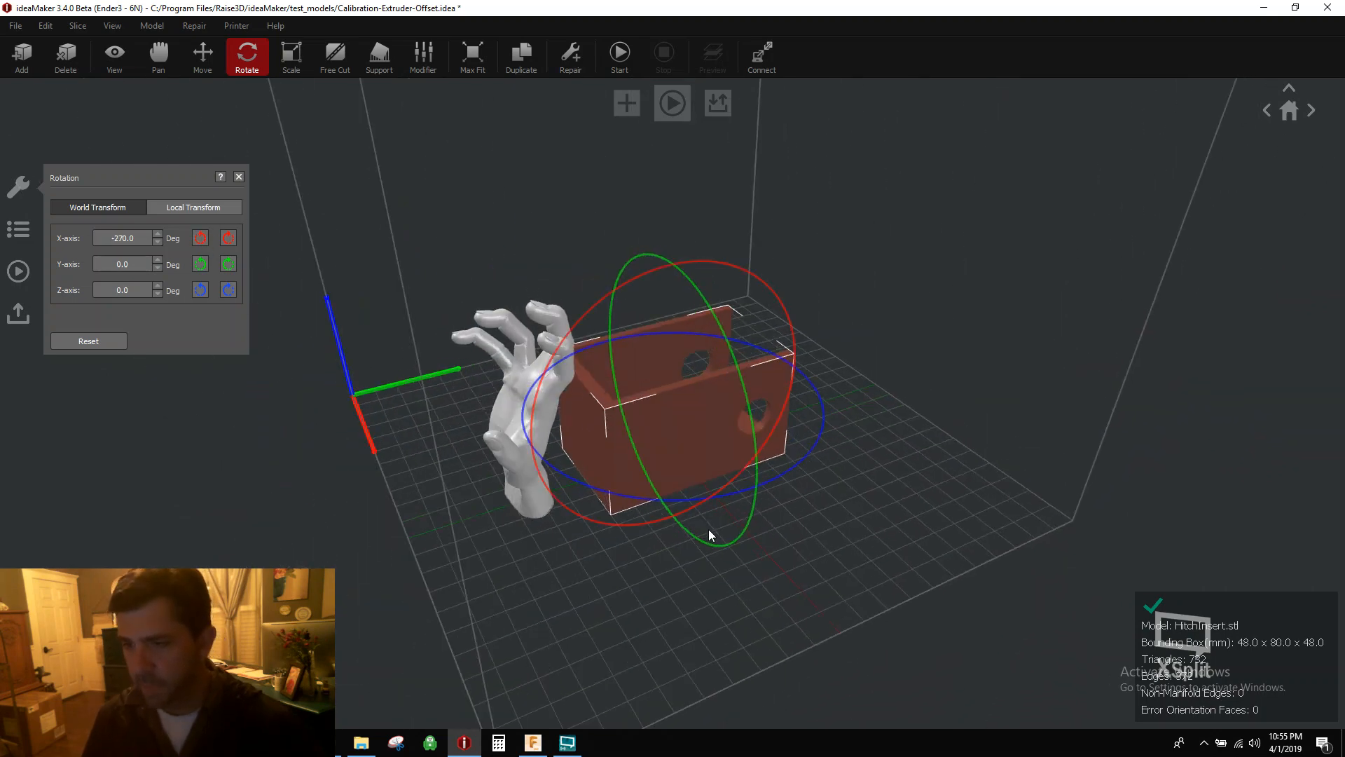
{"action": "right_click", "coordinate": [711, 531]}
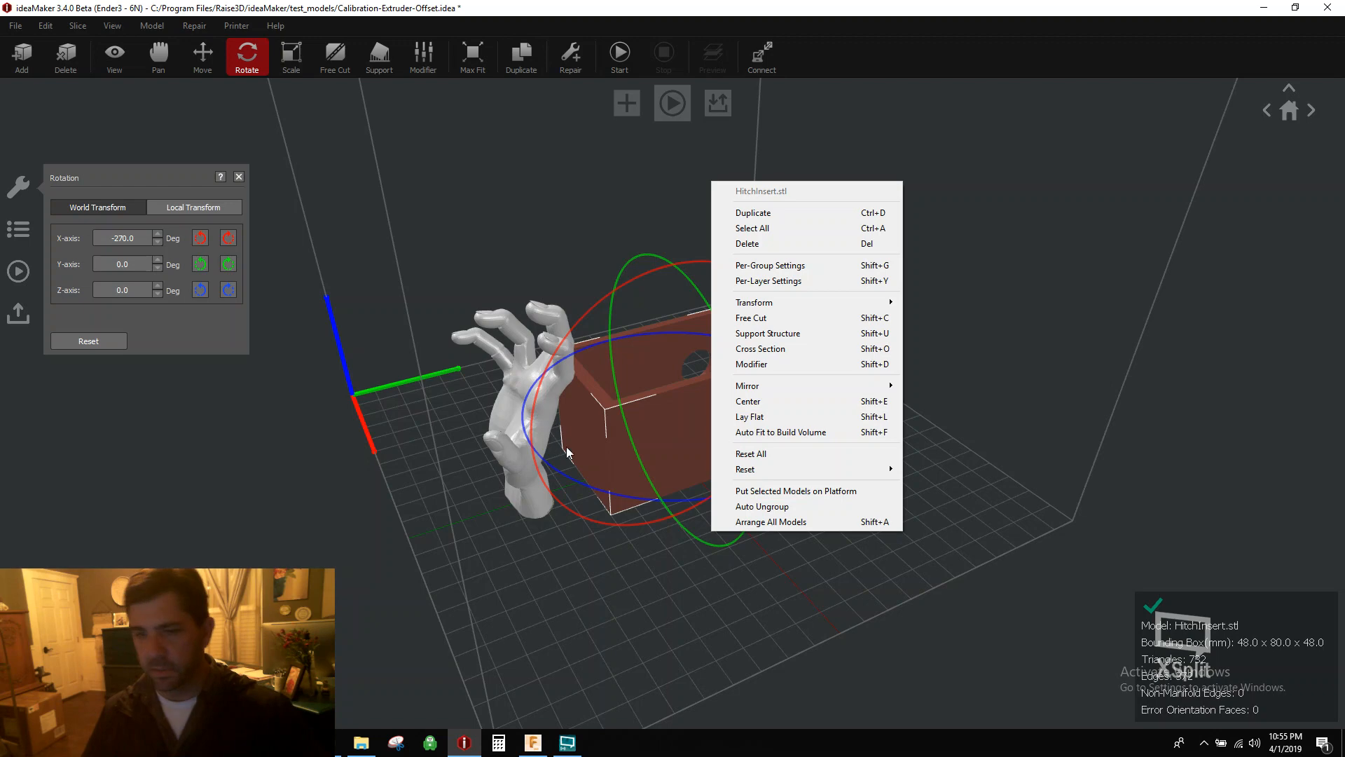
{"action": "left_click", "coordinate": [612, 545]}
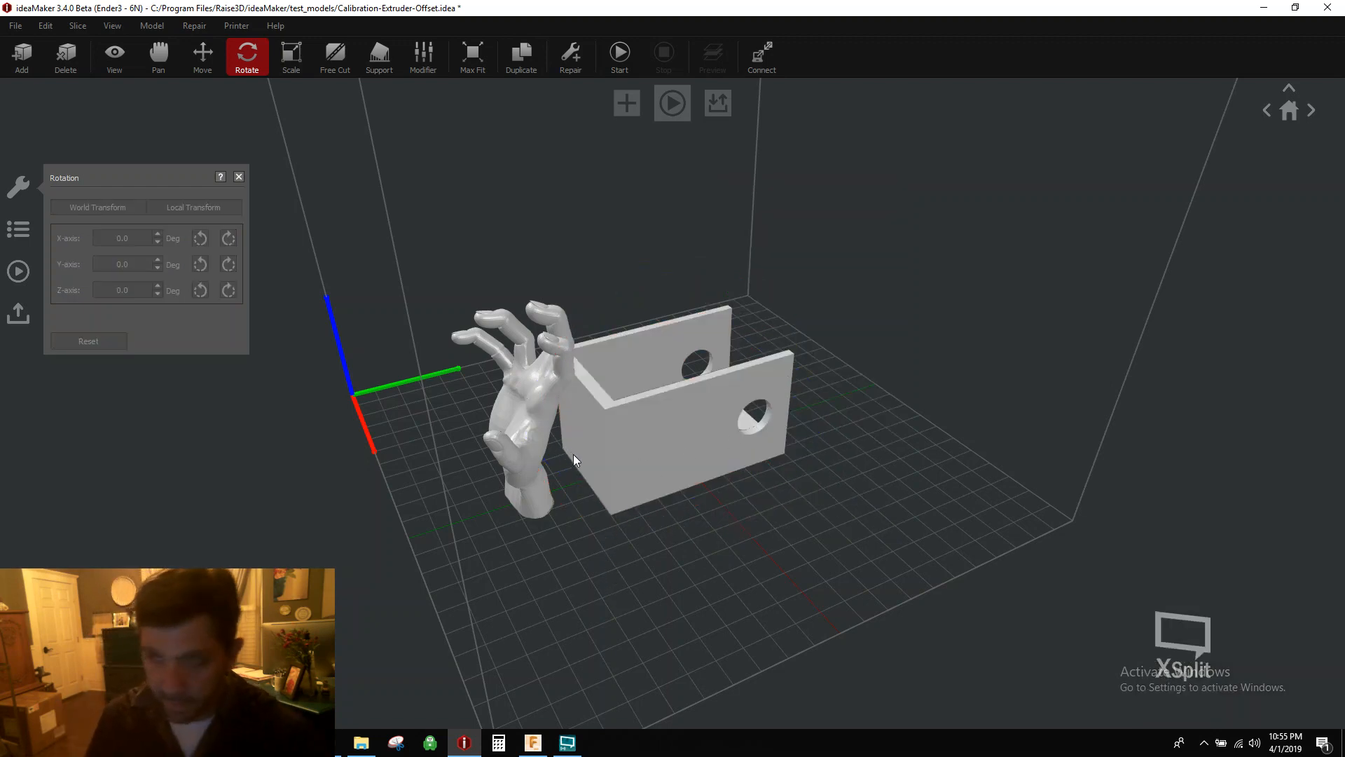
{"action": "left_click", "coordinate": [600, 489]}
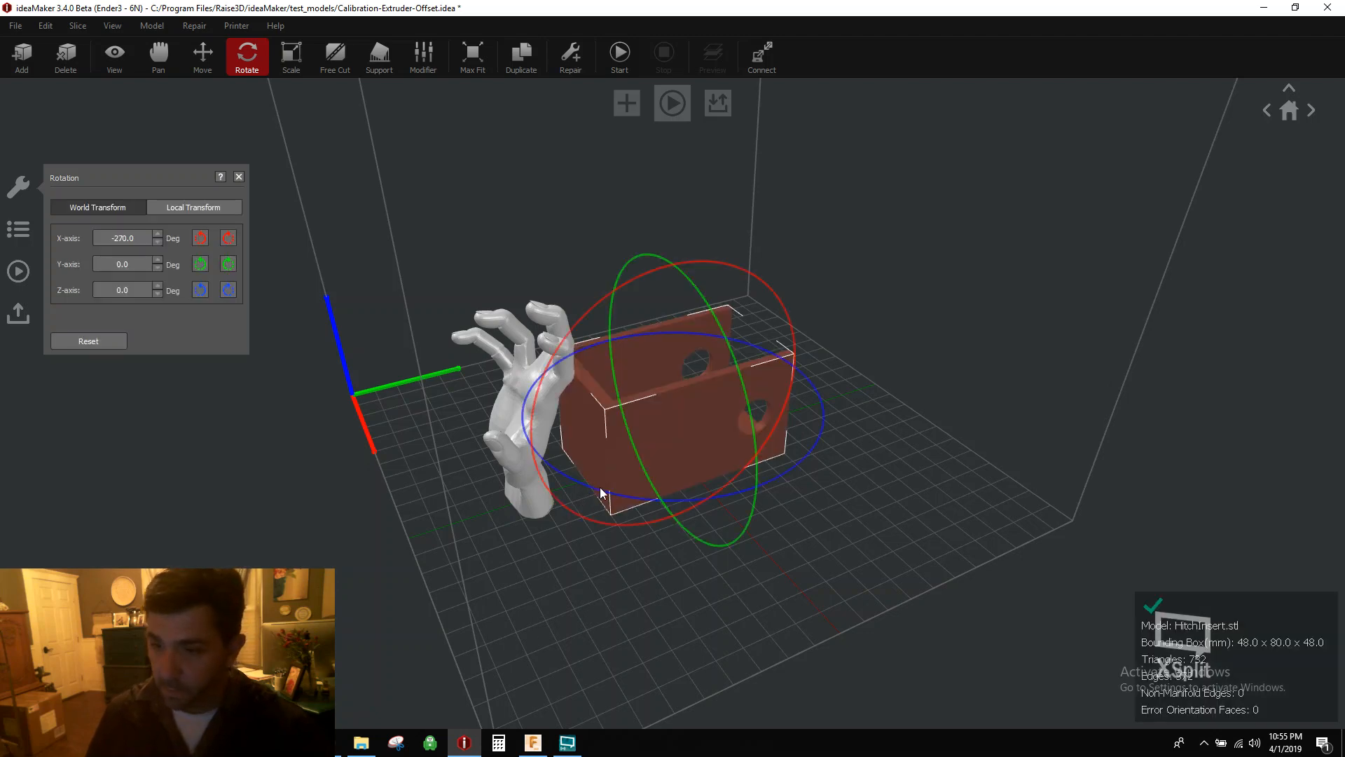
{"action": "left_click", "coordinate": [645, 594]}
- Scale the zombie hand uniformly to 150%
{"action": "left_click", "coordinate": [498, 419]}
{"action": "left_click_drag", "start_coordinate": [606, 578], "coordinate": [887, 473]}
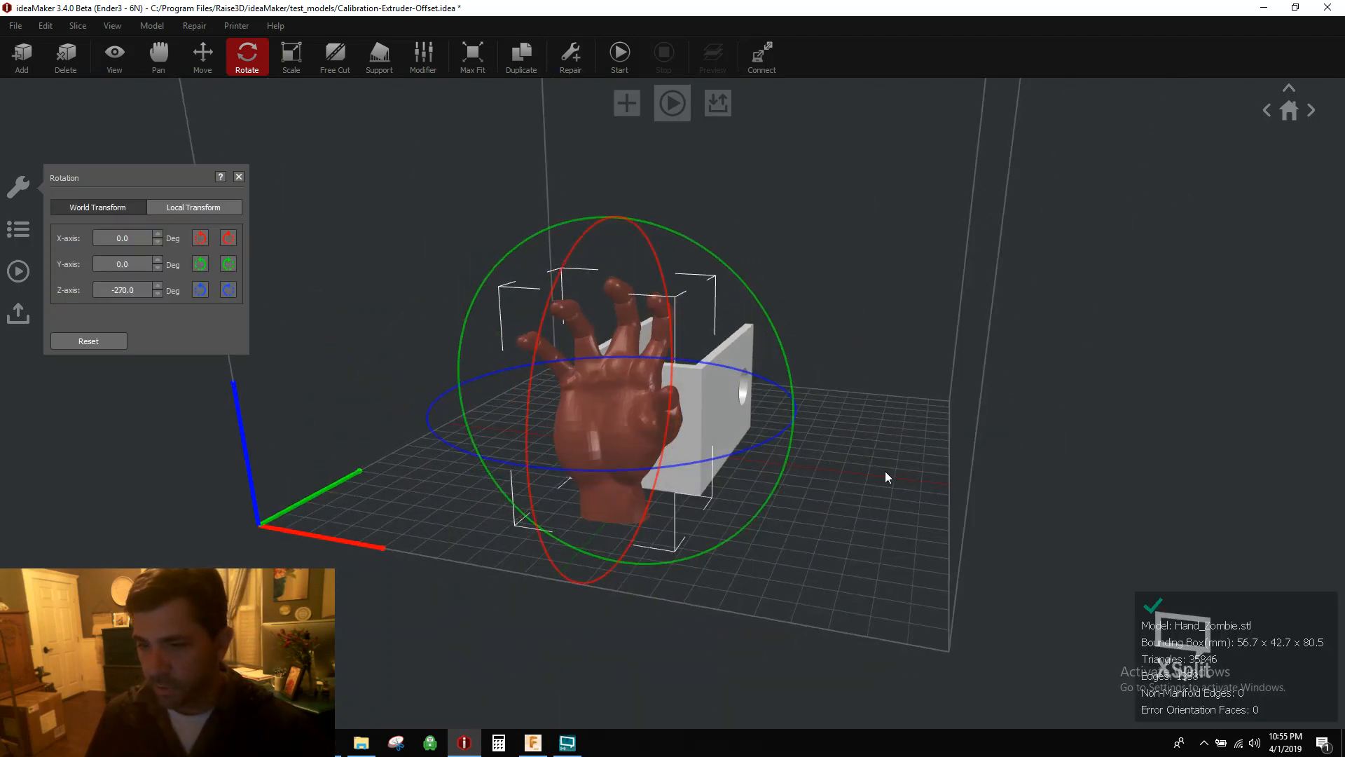
{"action": "left_click", "coordinate": [290, 54]}
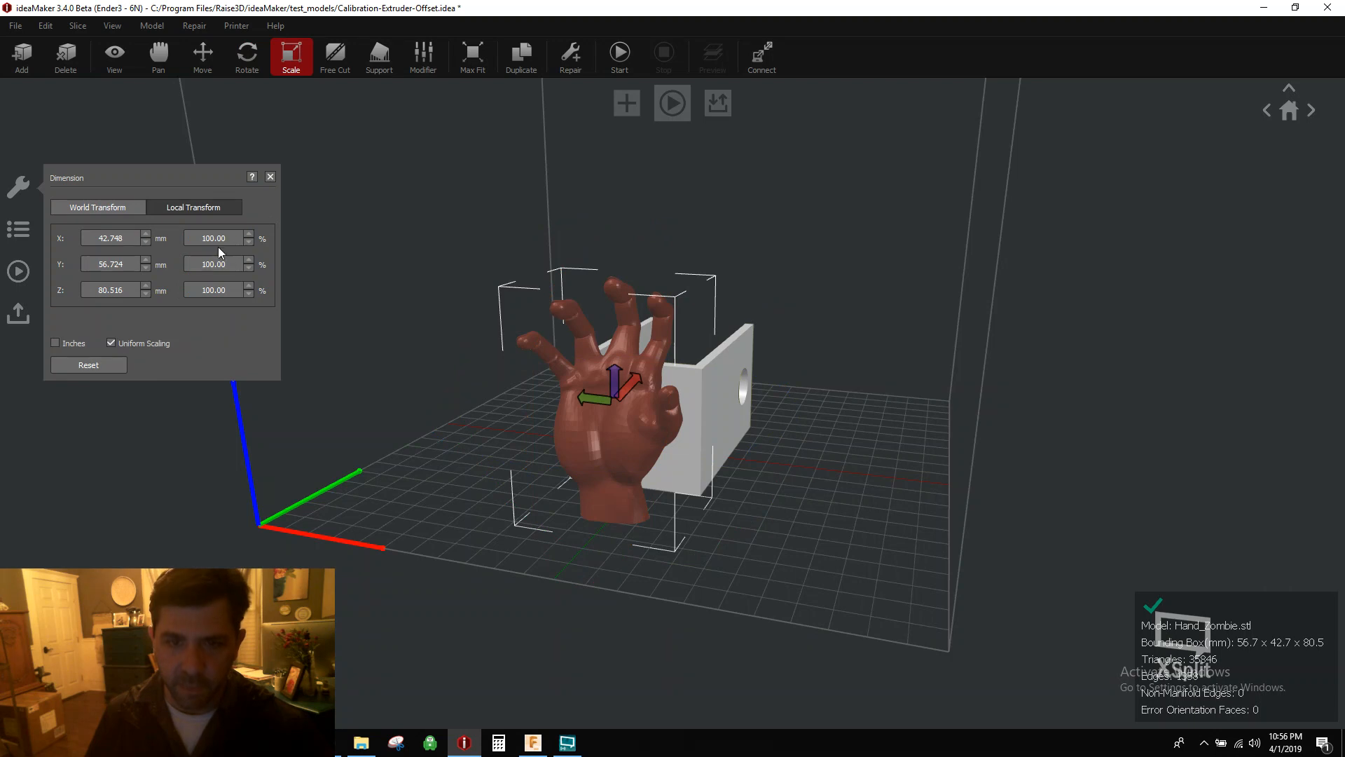
{"action": "left_click_drag", "start_coordinate": [217, 238], "coordinate": [159, 241]}
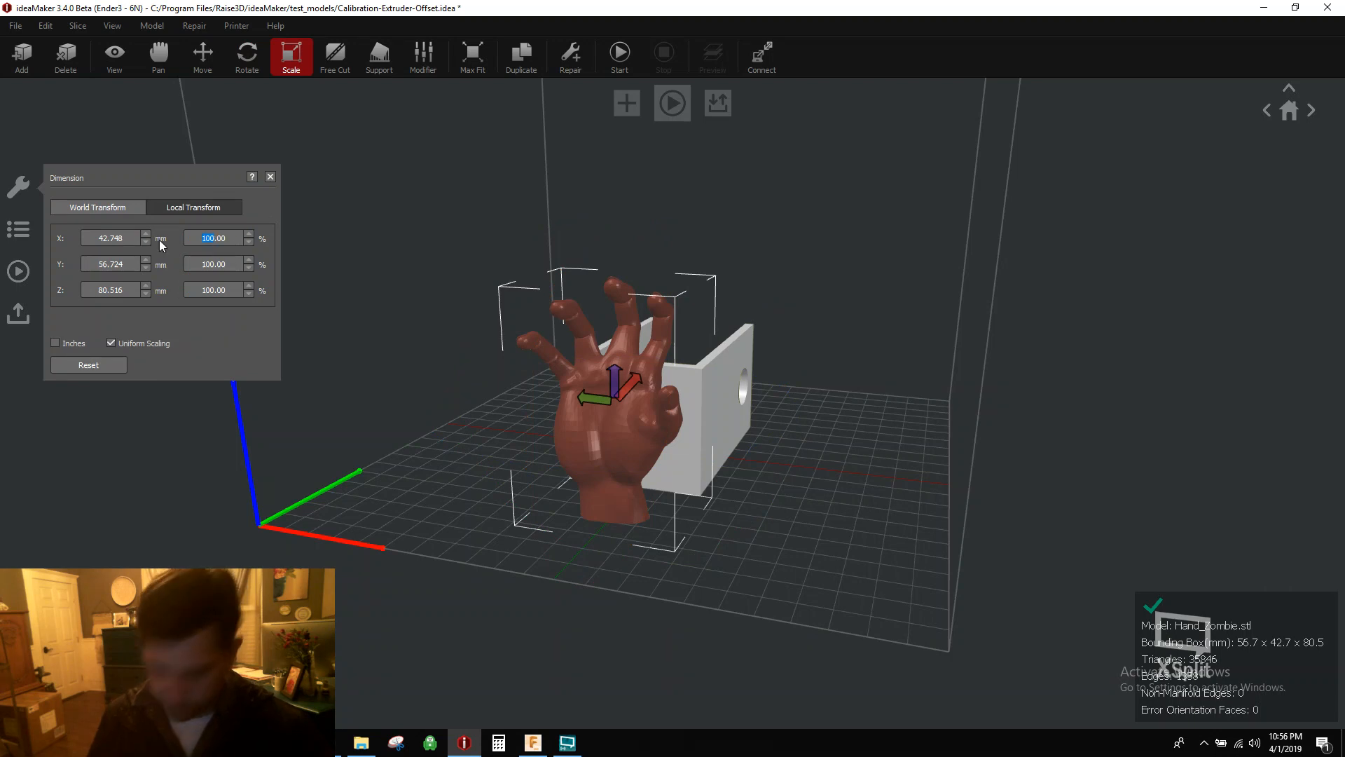
{"action": "type", "text": "150"}
{"action": "key", "text": "Return"}
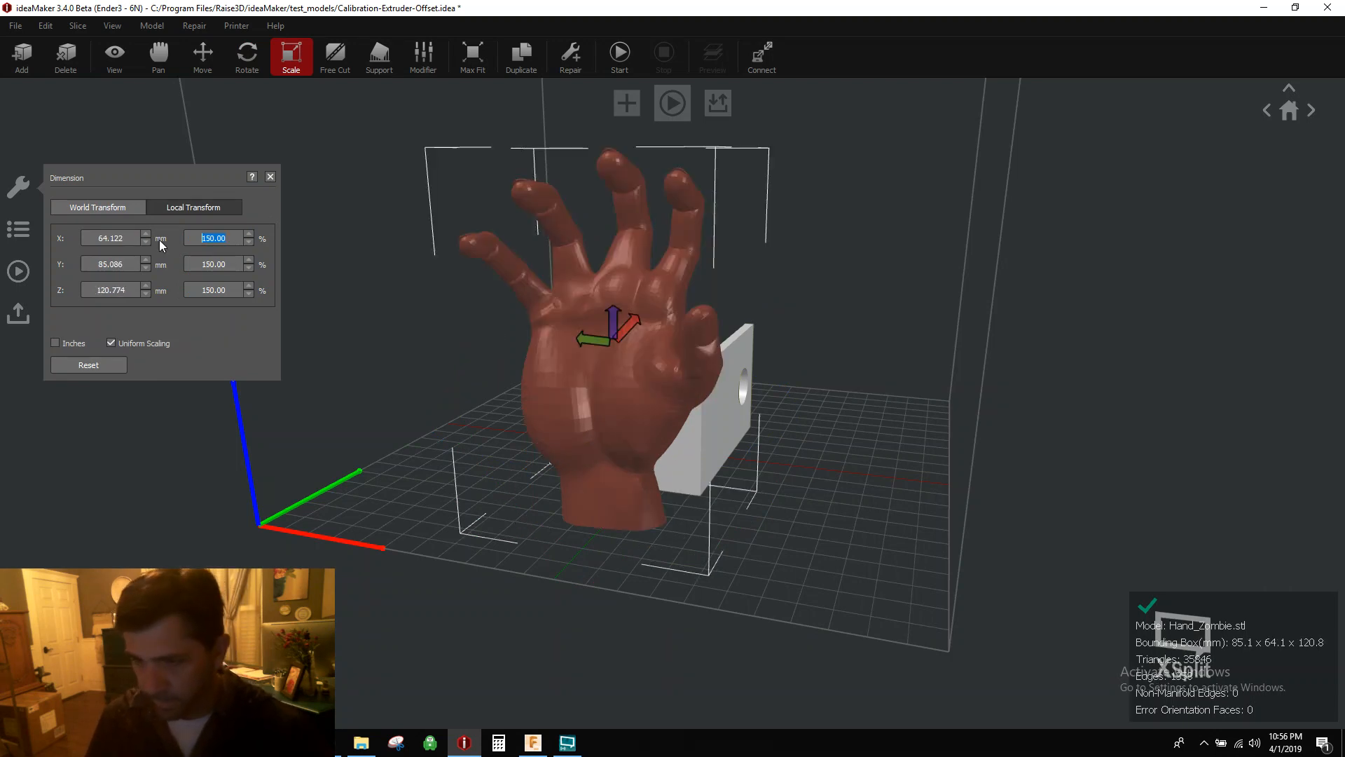
{"action": "right_click", "coordinate": [843, 494]}
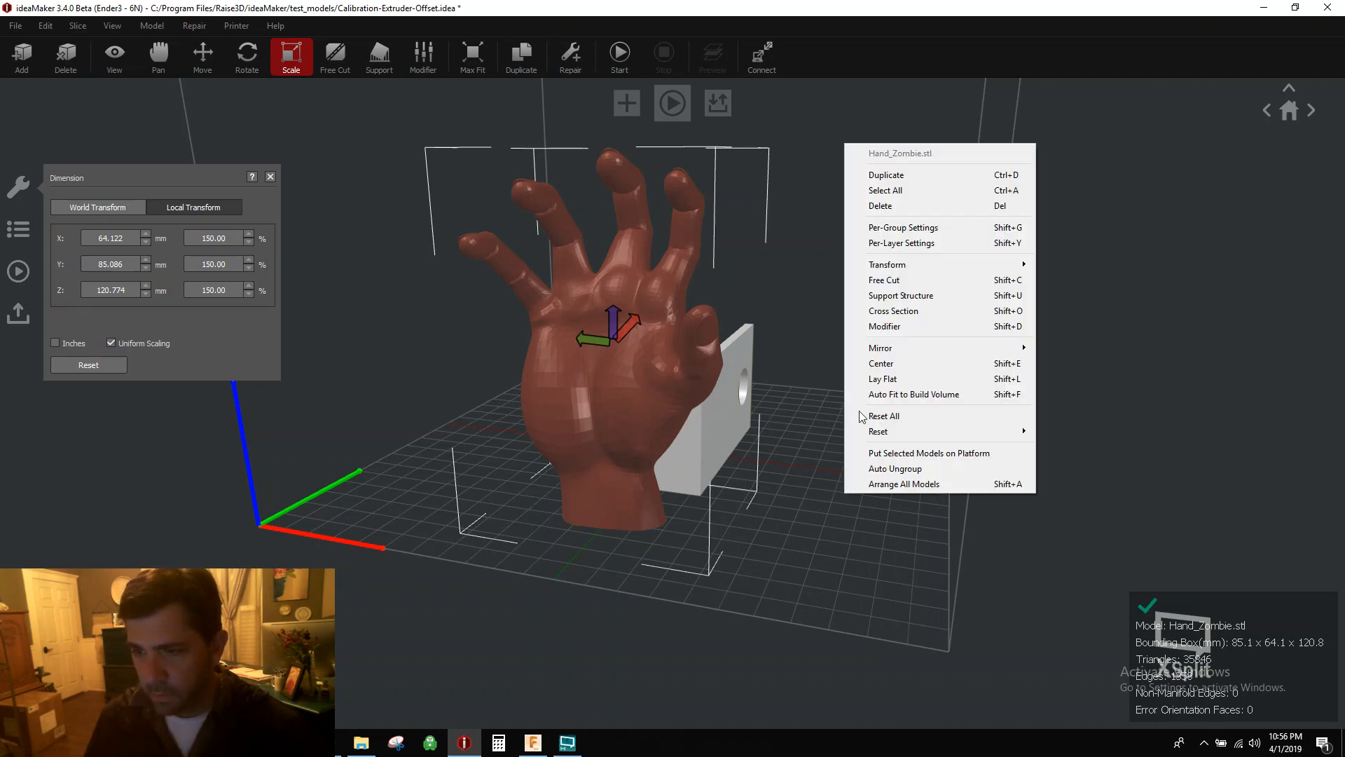
{"action": "left_click", "coordinate": [755, 507]}
- Move the enlarged zombie hand along the Y axis toward the hitch insert's closed end, to about Y -44.6 mm
{"action": "left_click", "coordinate": [202, 56]}
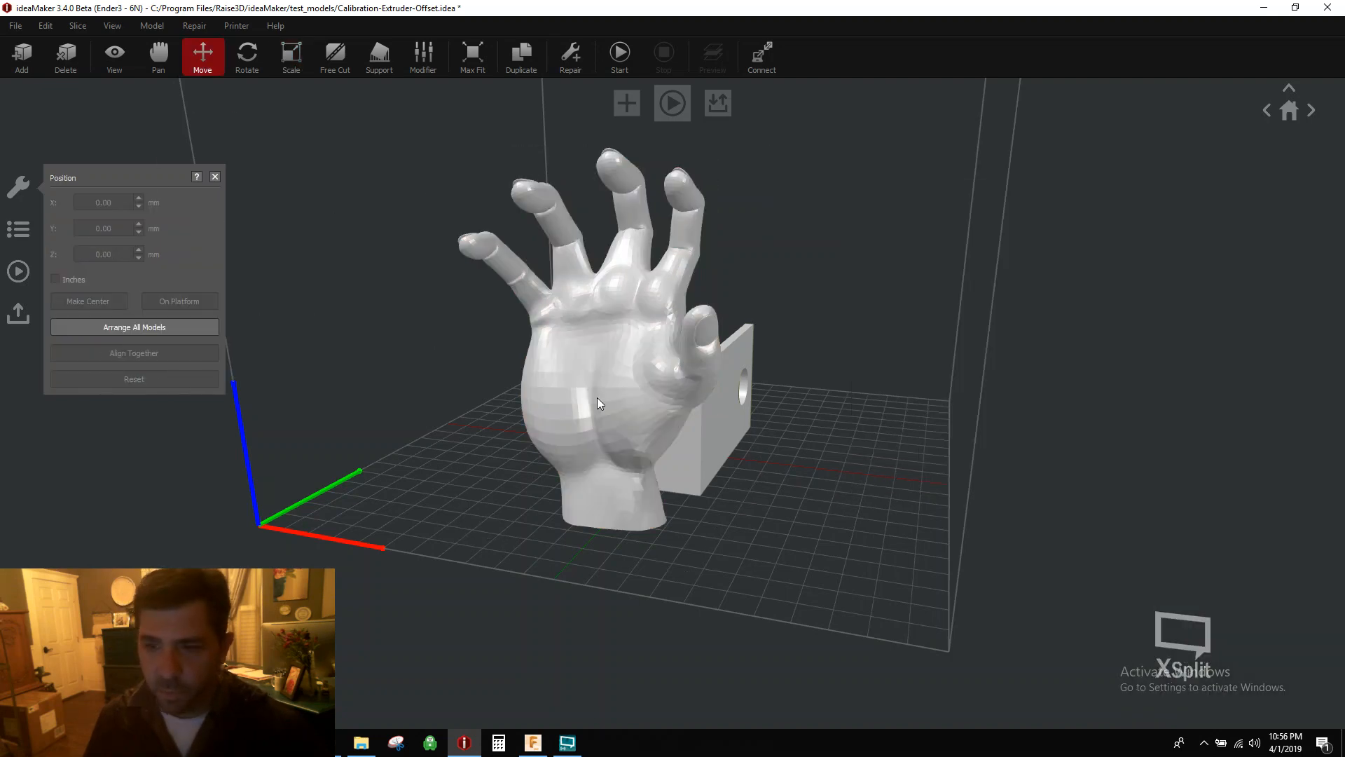
{"action": "left_click", "coordinate": [657, 452]}
{"action": "right_click_drag", "start_coordinate": [939, 523], "coordinate": [470, 657]}
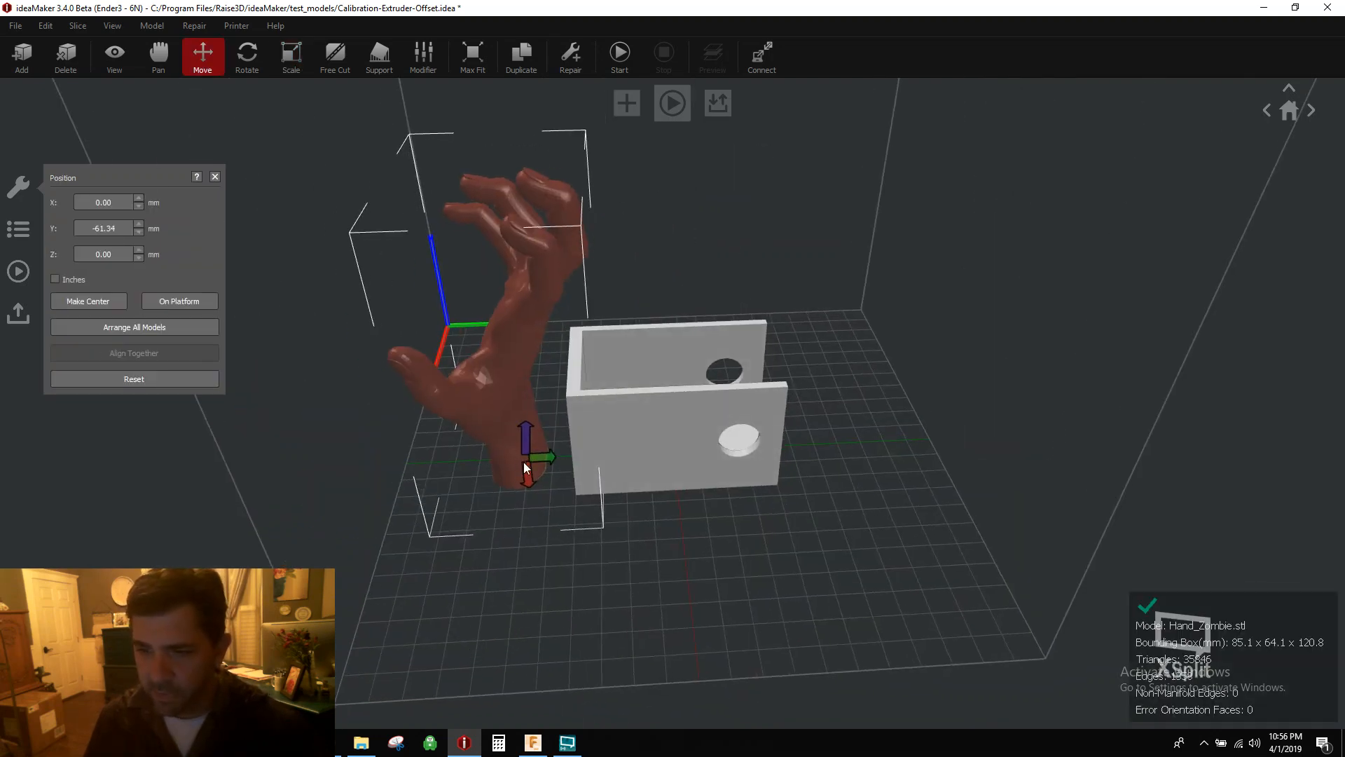
{"action": "left_click_drag", "start_coordinate": [542, 460], "coordinate": [581, 456]}
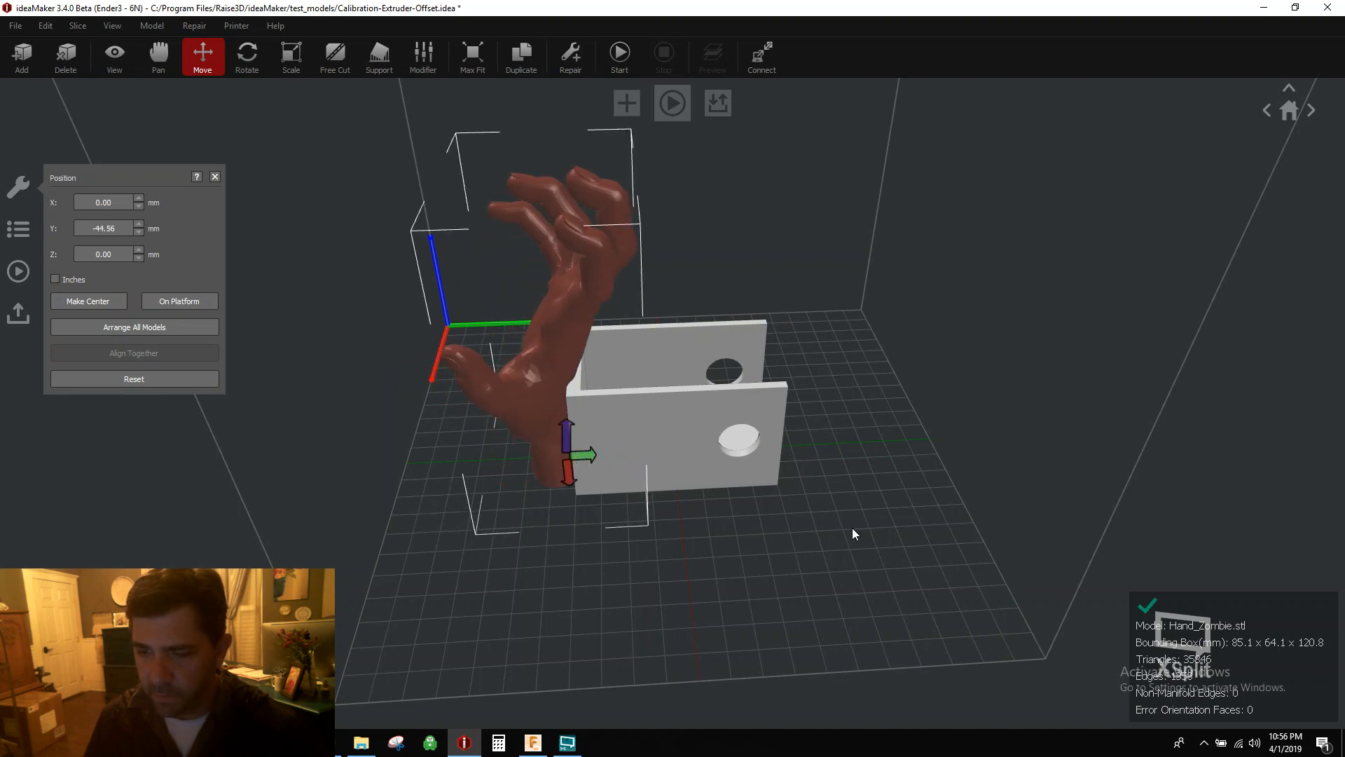
- Shift the zombie hand sideways against the hitch insert's closed end, to about X 4.3 mm and Y -44.5 mm
{"action": "right_click_drag", "start_coordinate": [852, 528], "coordinate": [336, 651]}
{"action": "left_click_drag", "start_coordinate": [621, 384], "coordinate": [608, 380]}
{"action": "right_click_drag", "start_coordinate": [809, 527], "coordinate": [758, 547]}
{"action": "left_click", "coordinate": [730, 550]}
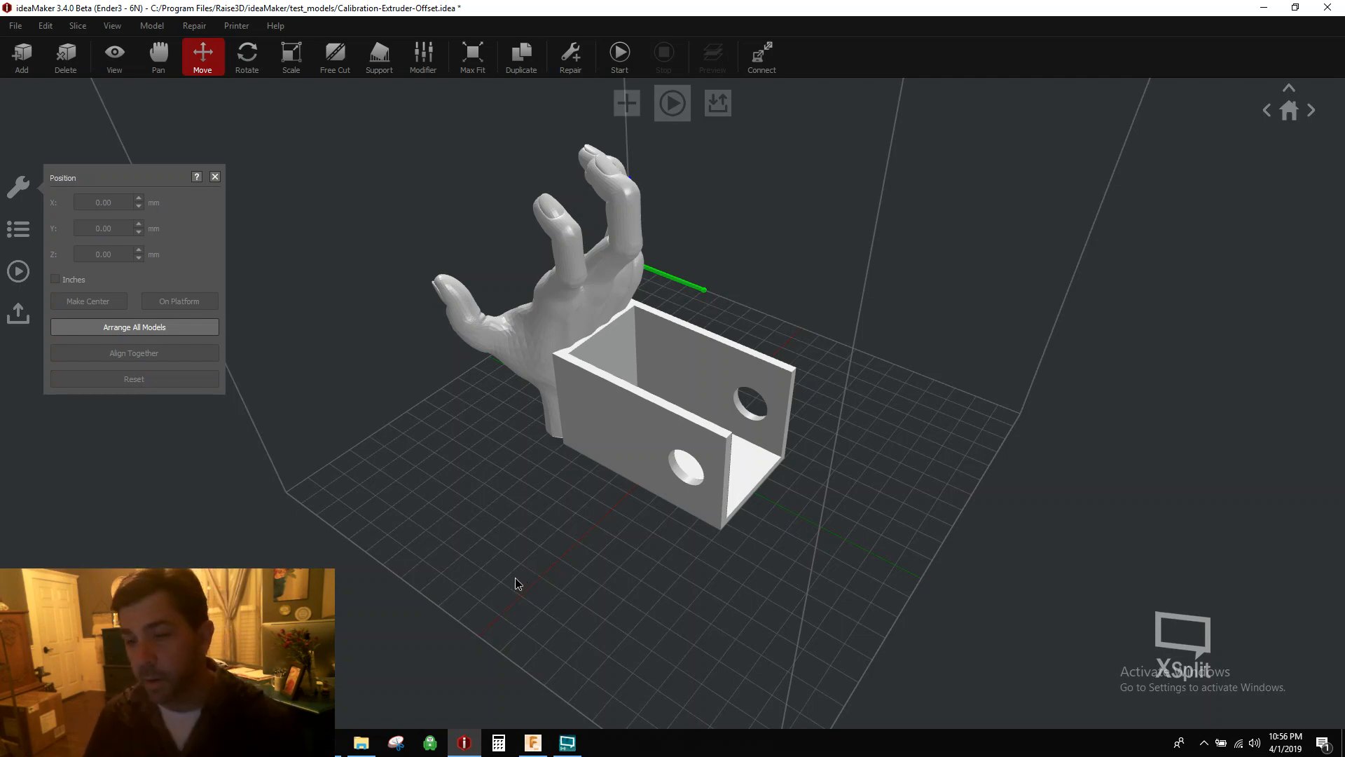
{"action": "right_click_drag", "start_coordinate": [515, 577], "coordinate": [744, 536]}
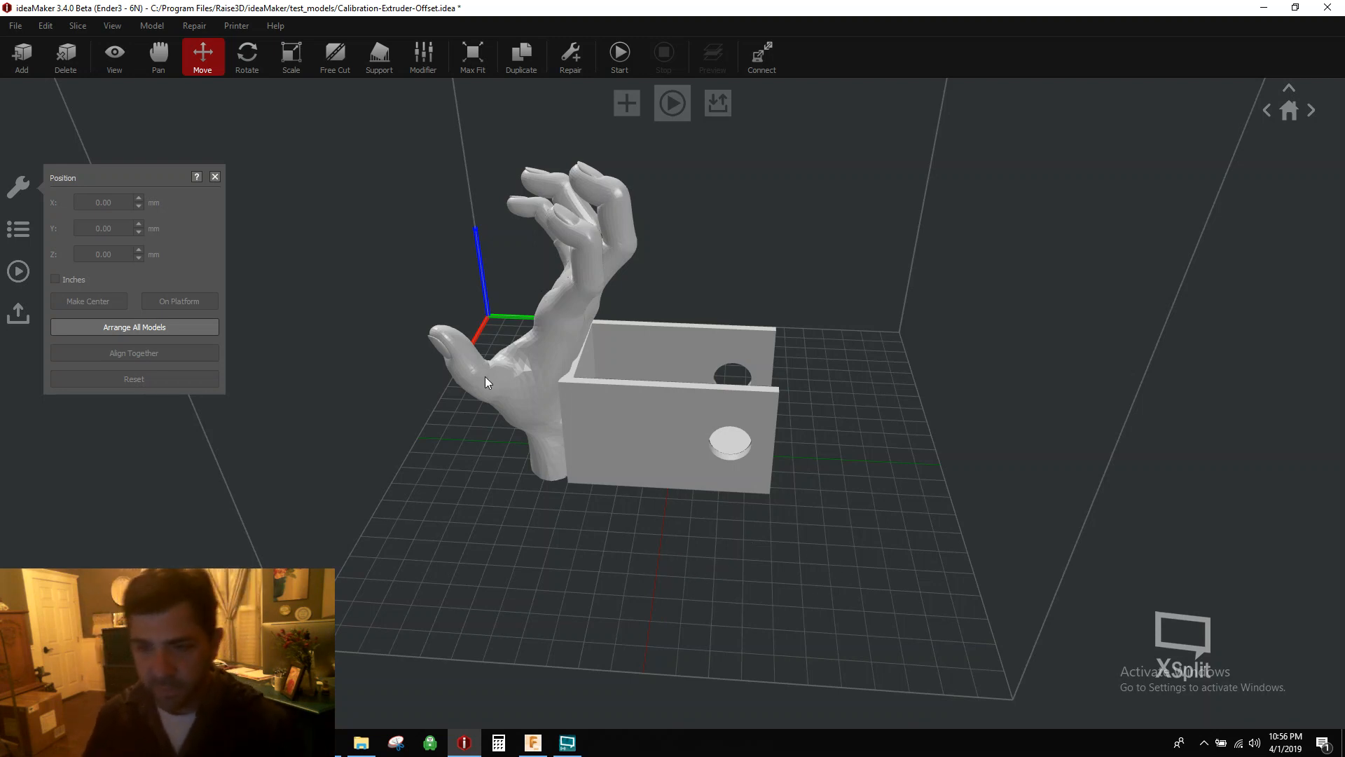
- Select both the zombie hand and the hitch insert and merge them into a single model
{"action": "left_click", "coordinate": [541, 333]}
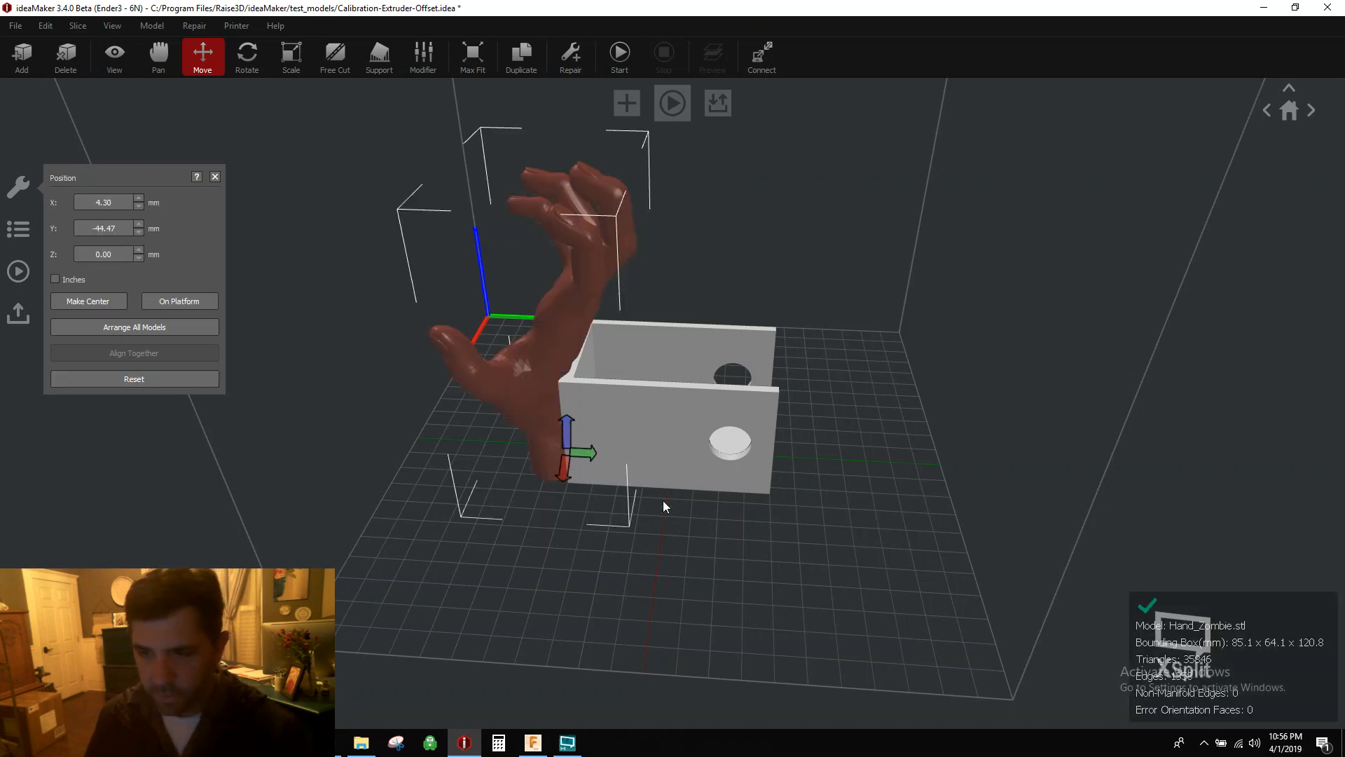
{"action": "left_click", "coordinate": [692, 423], "text": "ctrl"}
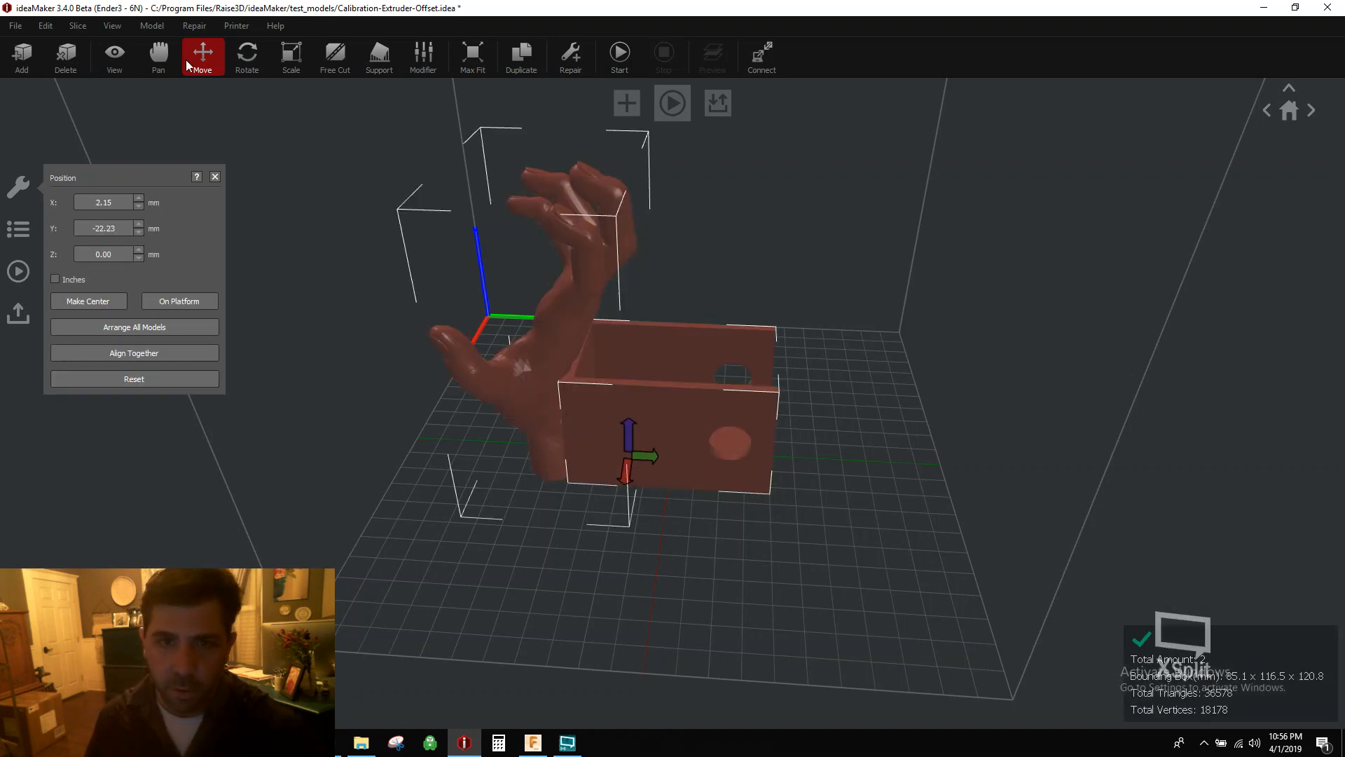
{"action": "left_click", "coordinate": [147, 25]}
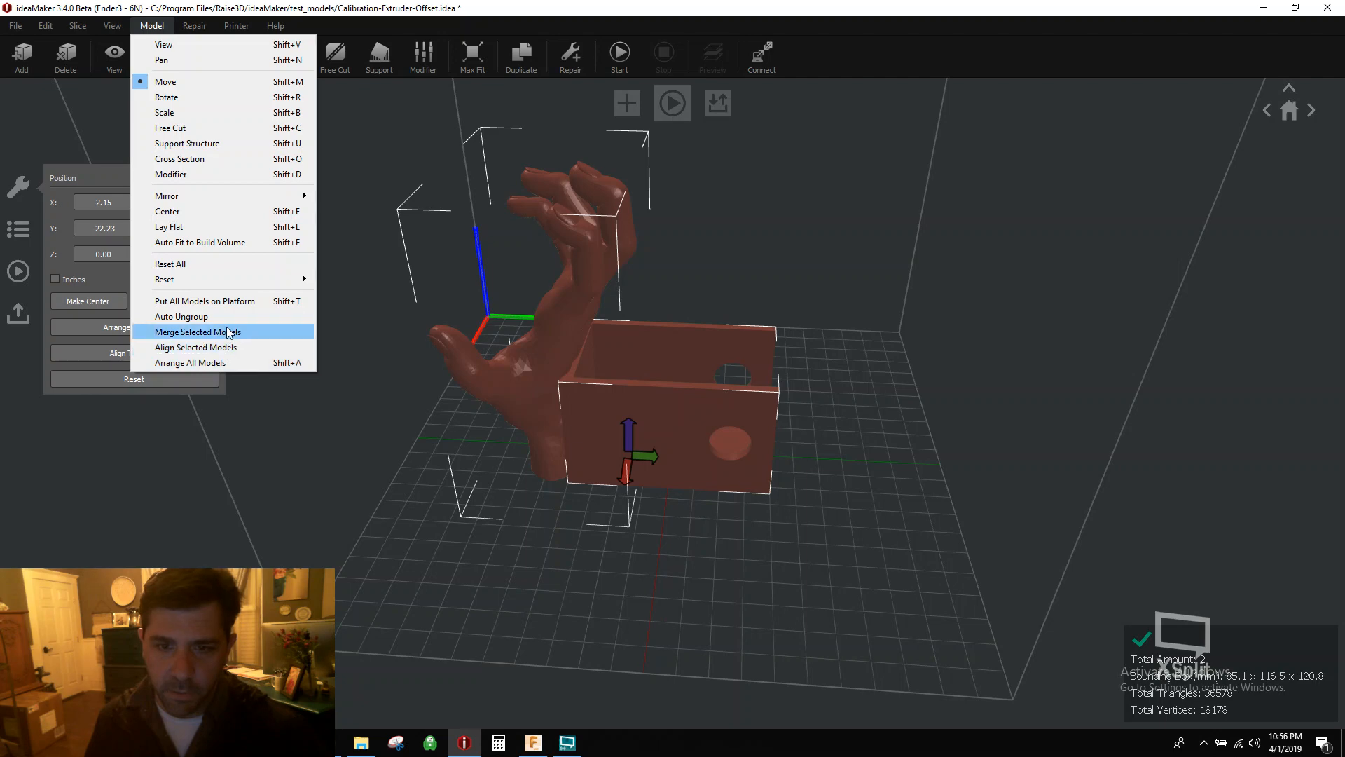
{"action": "left_click", "coordinate": [196, 331]}
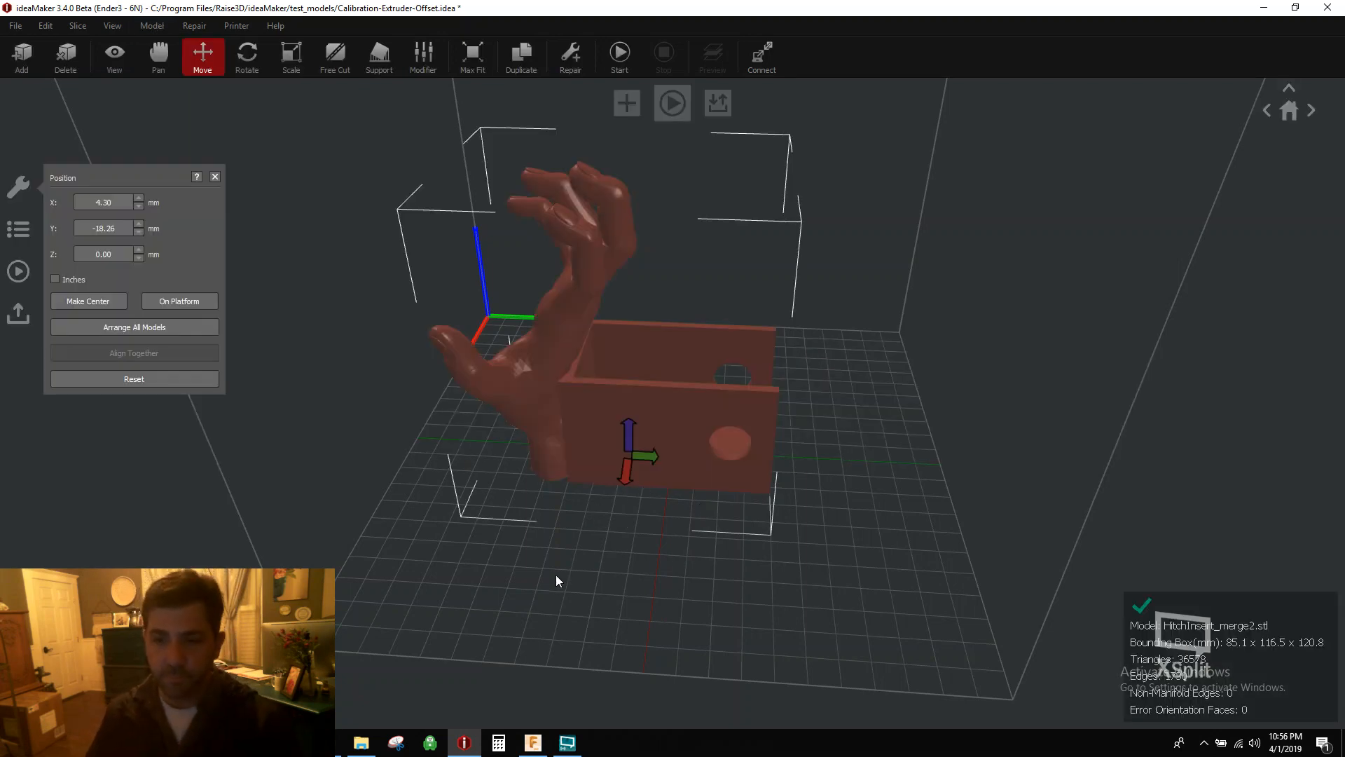
{"action": "left_click_drag", "start_coordinate": [557, 579], "coordinate": [745, 170]}
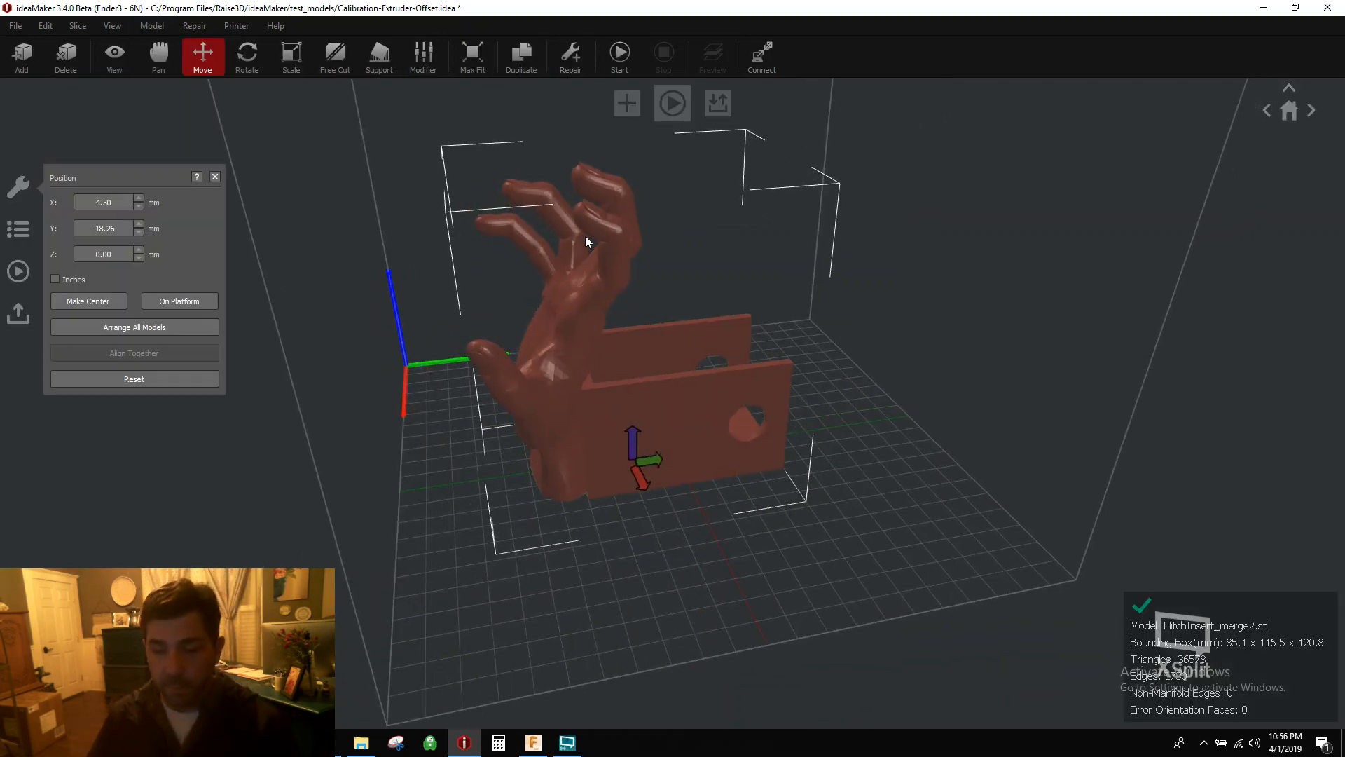
{"action": "left_click", "coordinate": [762, 557]}
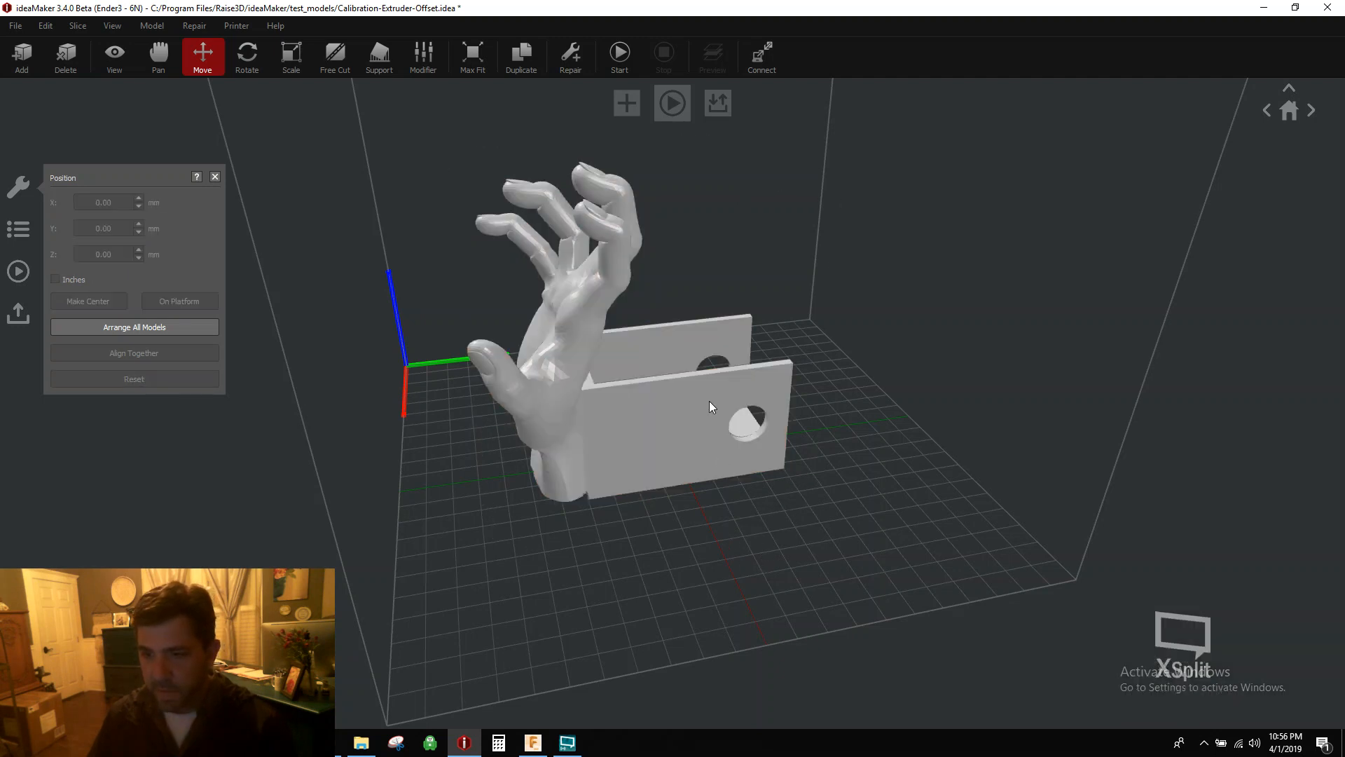
- Nudge the merged hand and insert on the platform to about X 4.4 mm and Y -18.1 mm, and leave it selected
{"action": "left_click_drag", "start_coordinate": [709, 400], "coordinate": [695, 406]}
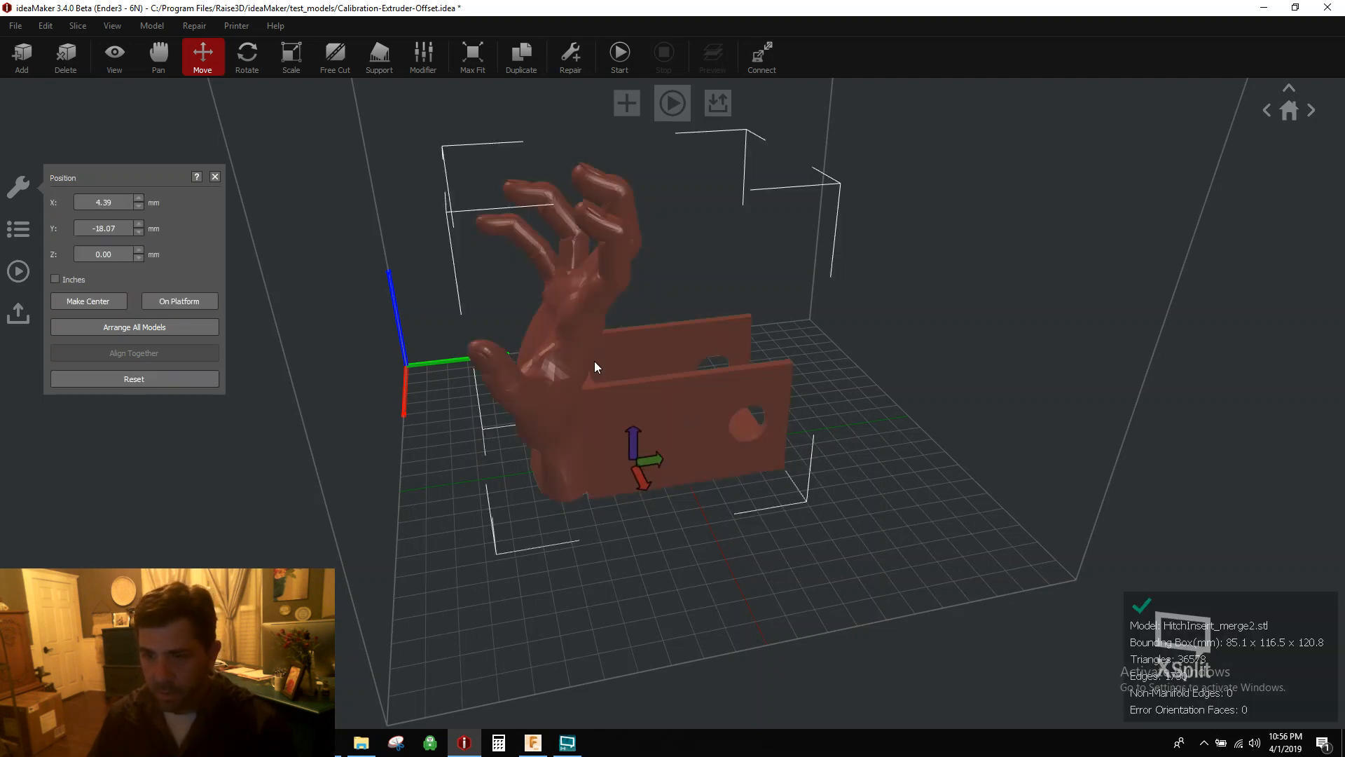
{"action": "left_click", "coordinate": [761, 545]}
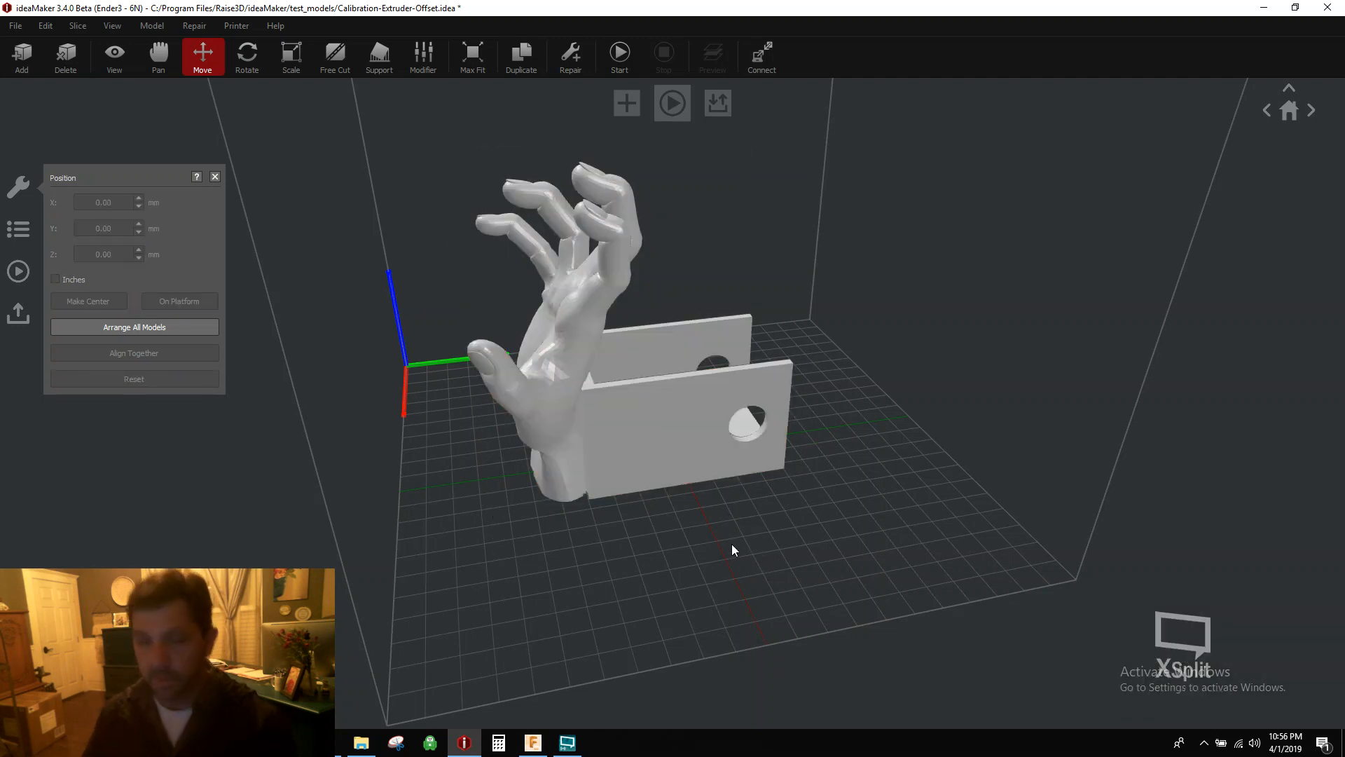
{"action": "left_click", "coordinate": [663, 436]}
{"action": "left_click_drag", "start_coordinate": [738, 523], "coordinate": [747, 551]}
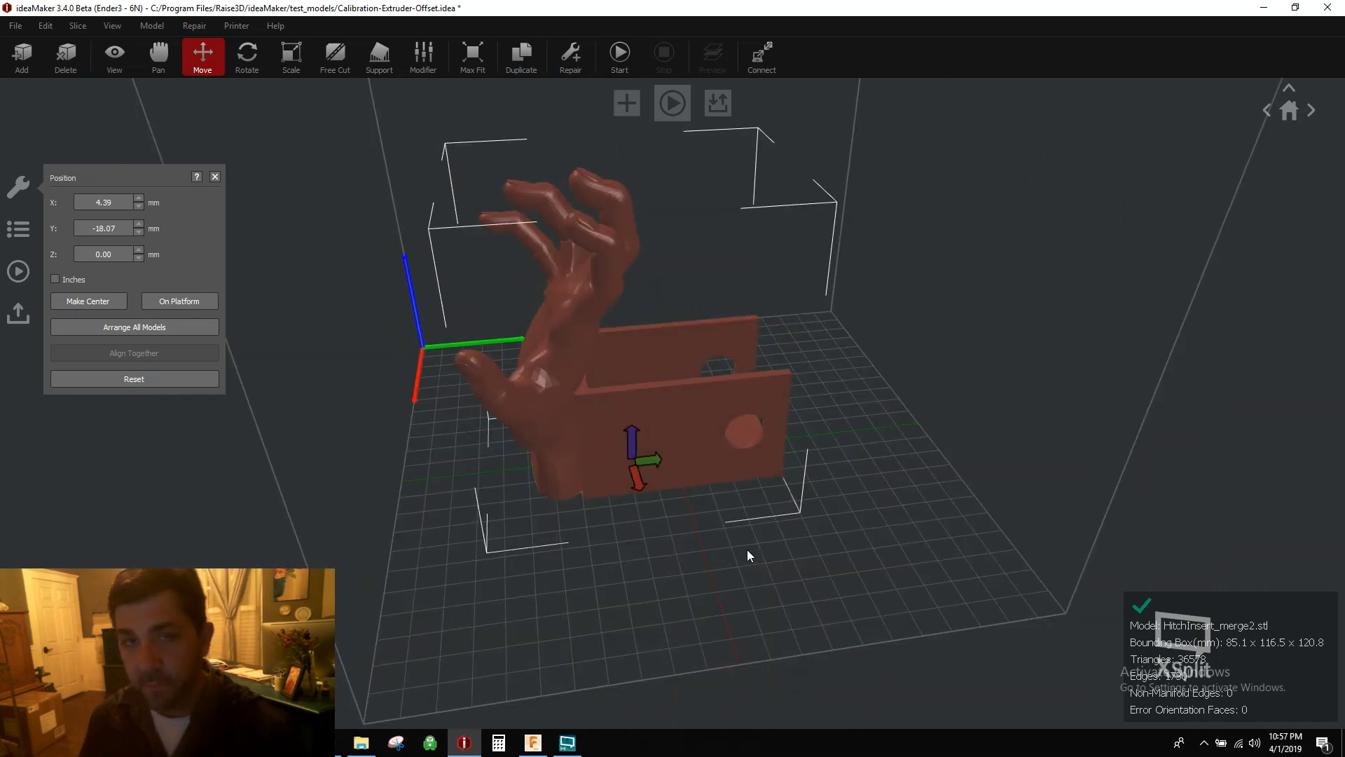
{"action": "left_click", "coordinate": [21, 26]}
{"action": "left_click", "coordinate": [41, 144]}
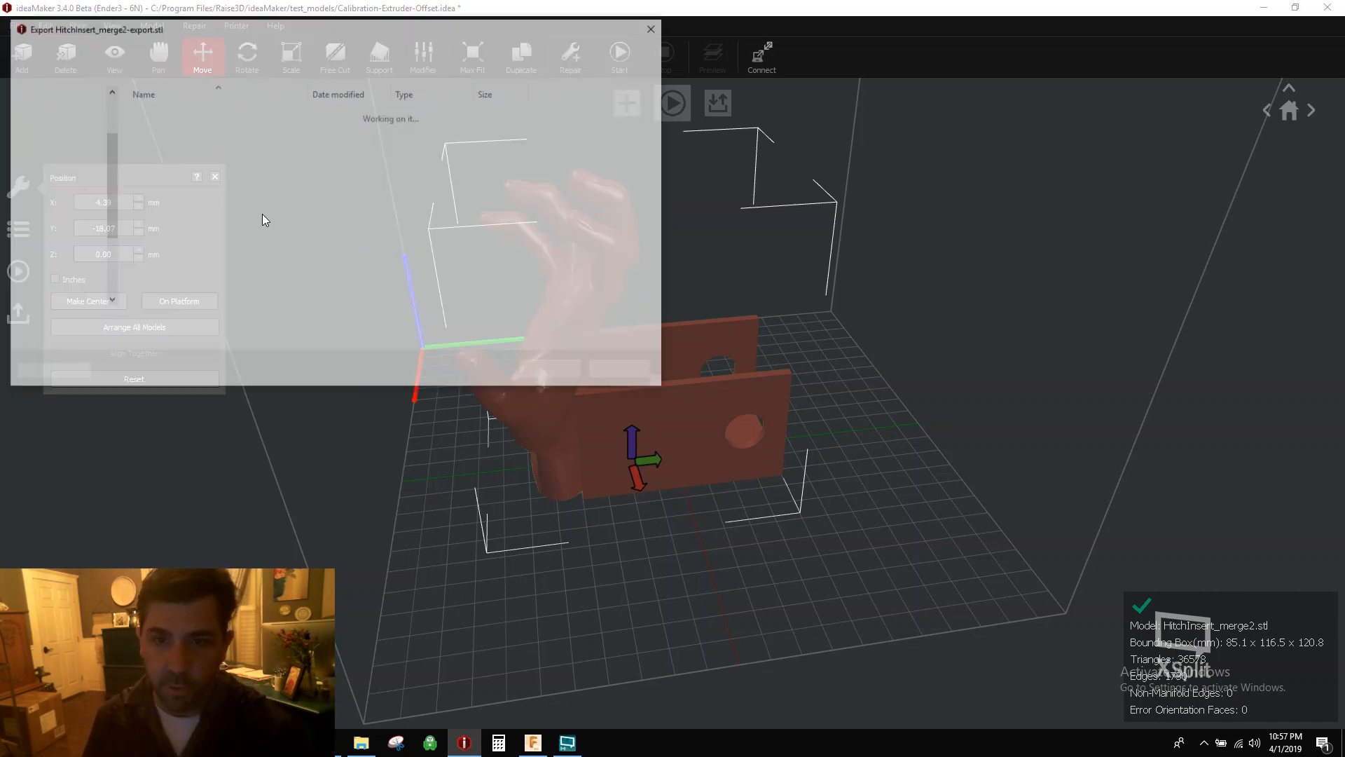
{"action": "scroll", "coordinate": [56, 140], "scroll_direction": "up", "scroll_amount": 3}
{"action": "left_click", "coordinate": [56, 121]}
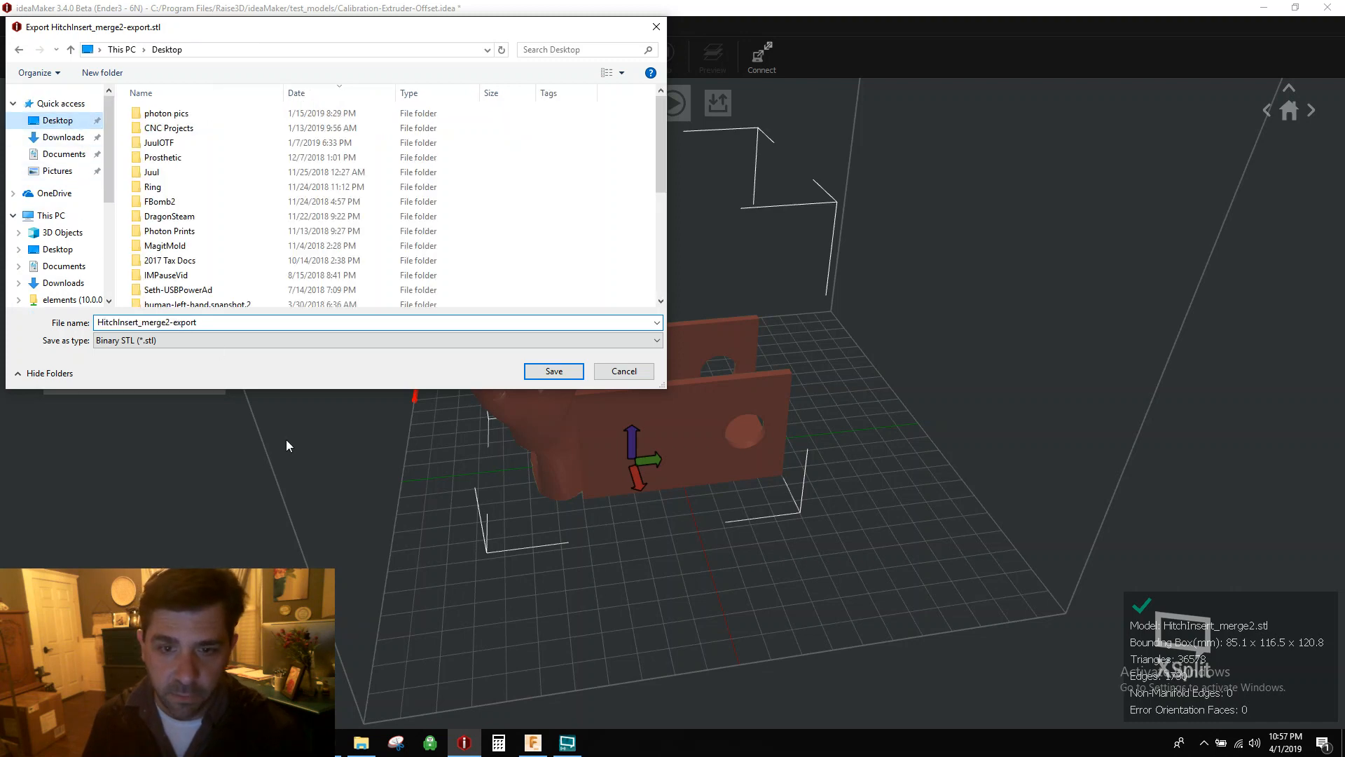
{"action": "left_click", "coordinate": [159, 341]}
{"action": "left_click", "coordinate": [166, 339]}
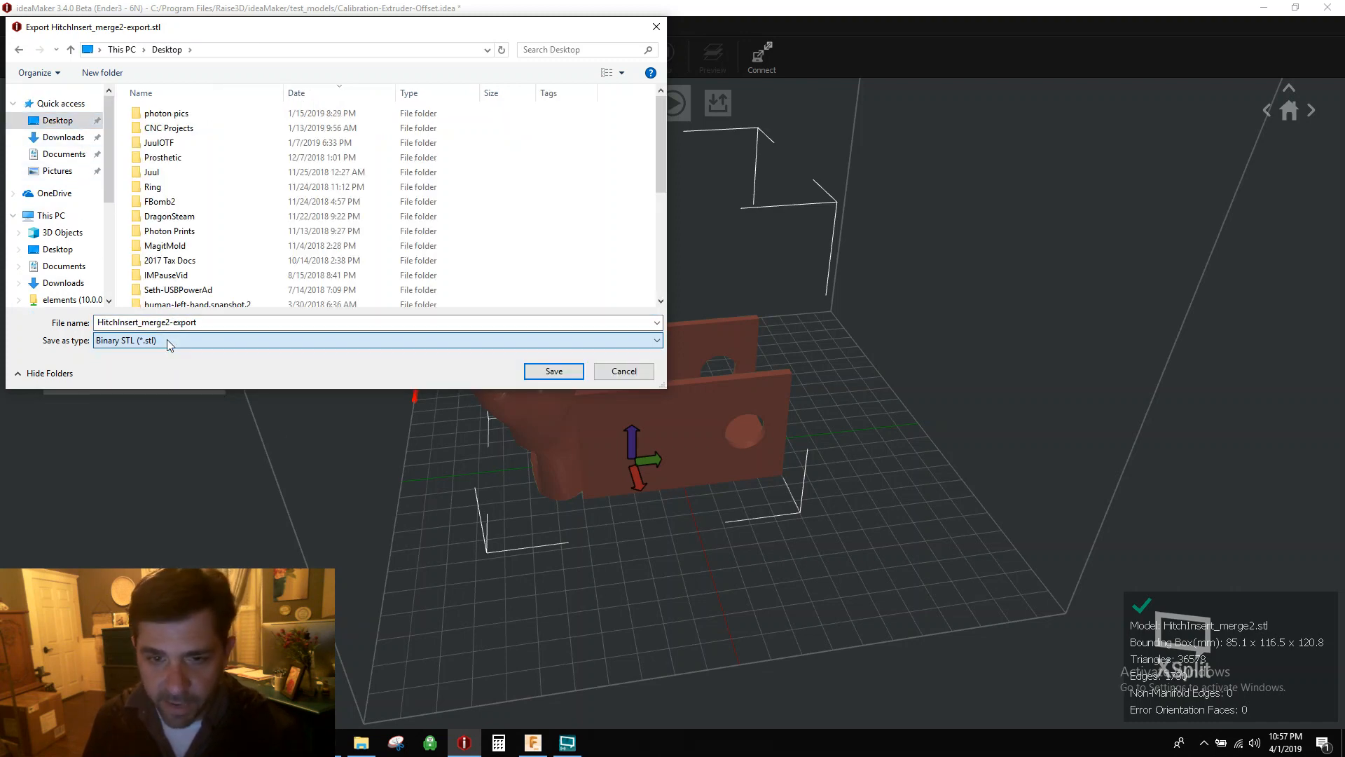
{"action": "left_click", "coordinate": [167, 339]}
{"action": "left_click", "coordinate": [167, 340]}
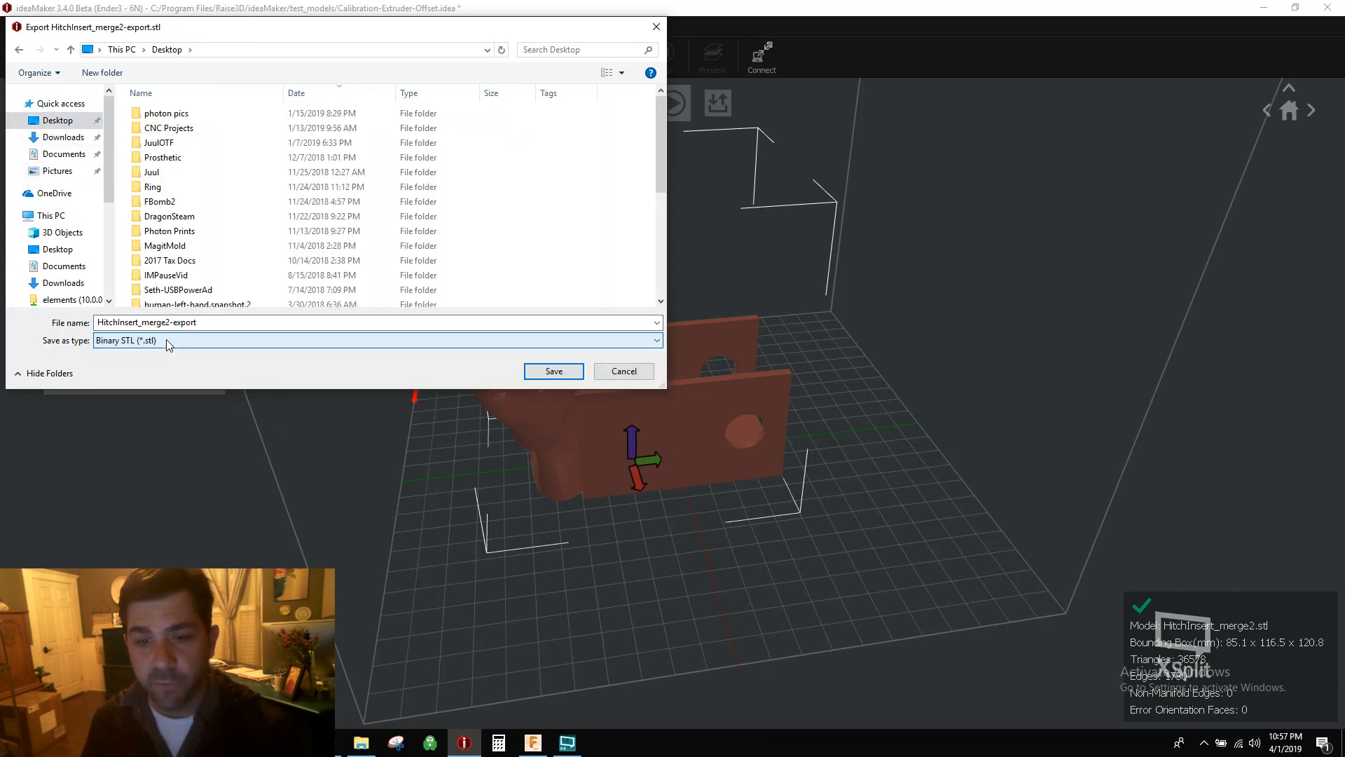
{"action": "left_click", "coordinate": [95, 324]}
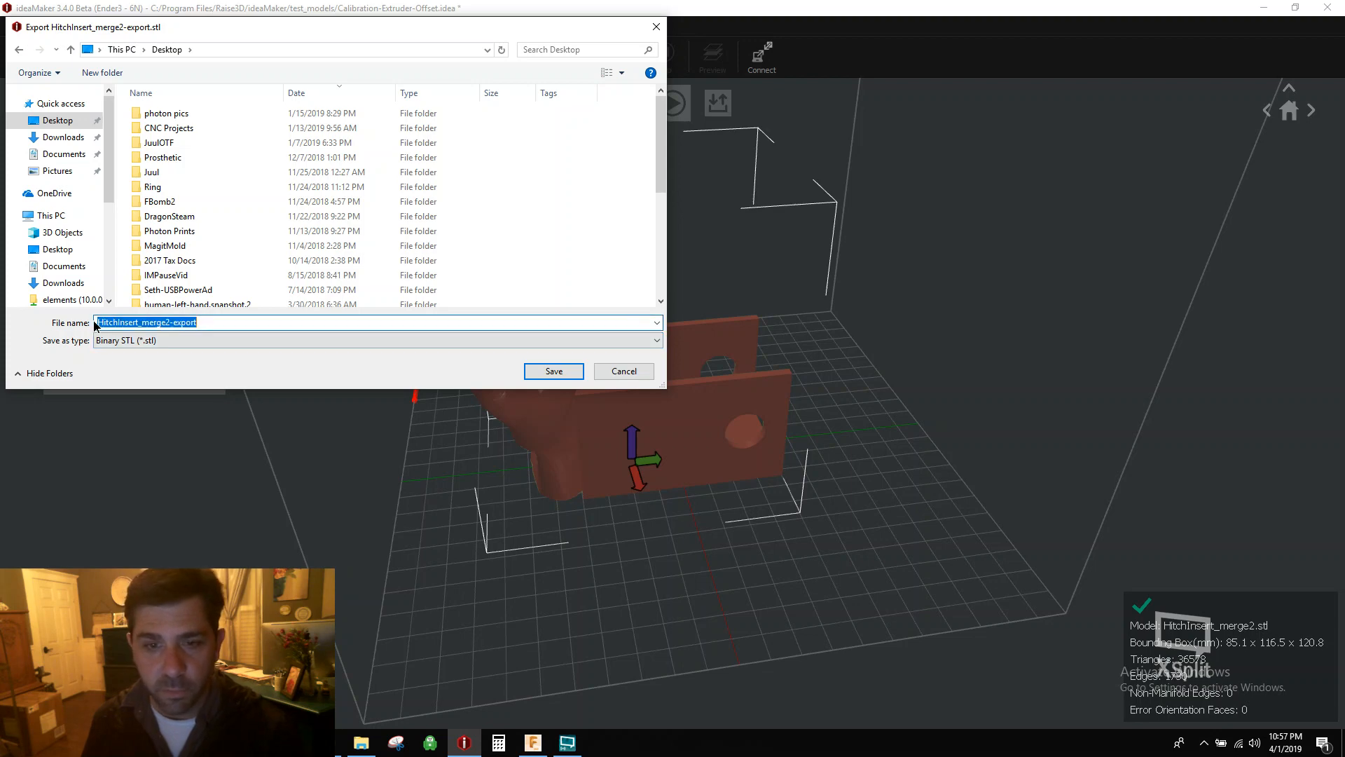
{"action": "left_click", "coordinate": [616, 372]}
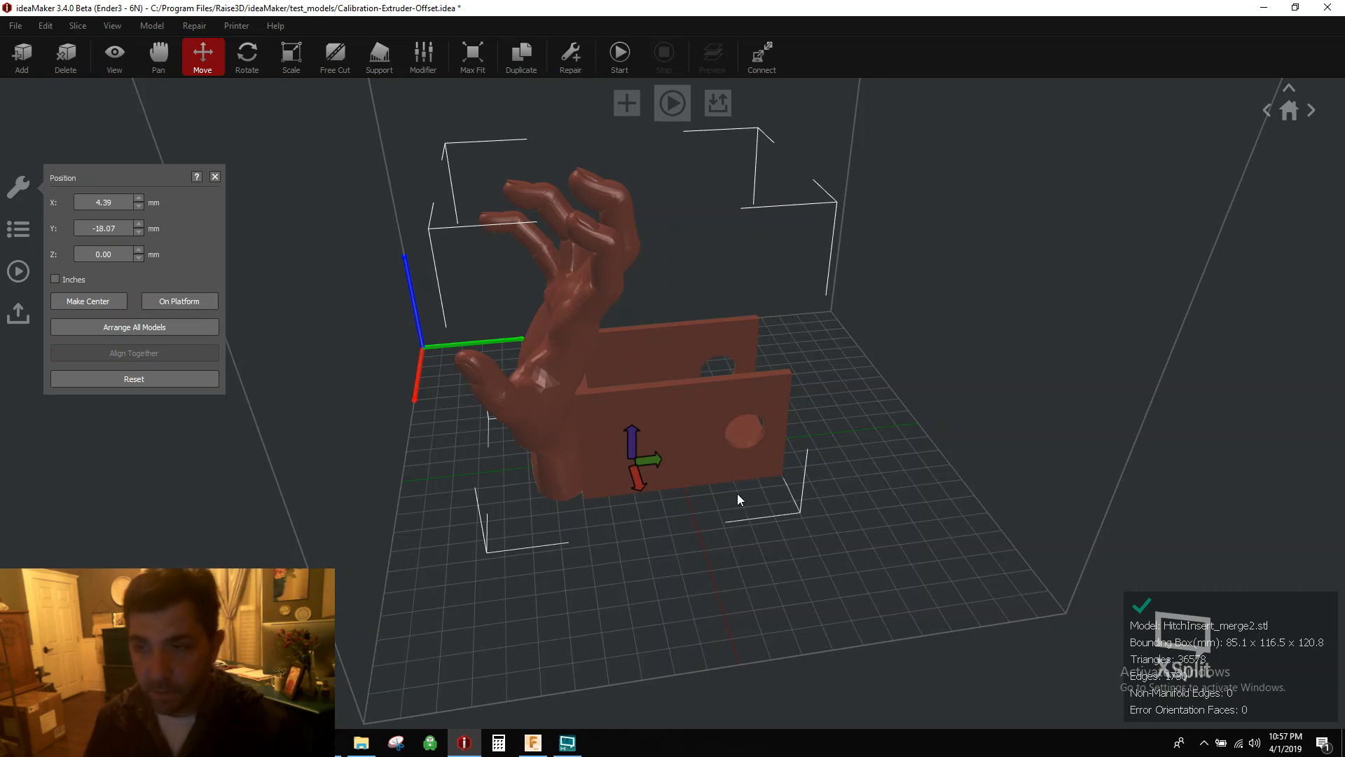
- Turn off merging of open model segments and internal overlapping parts in the LootCrate template's advanced settings, and save the template
{"action": "left_click", "coordinate": [628, 49]}
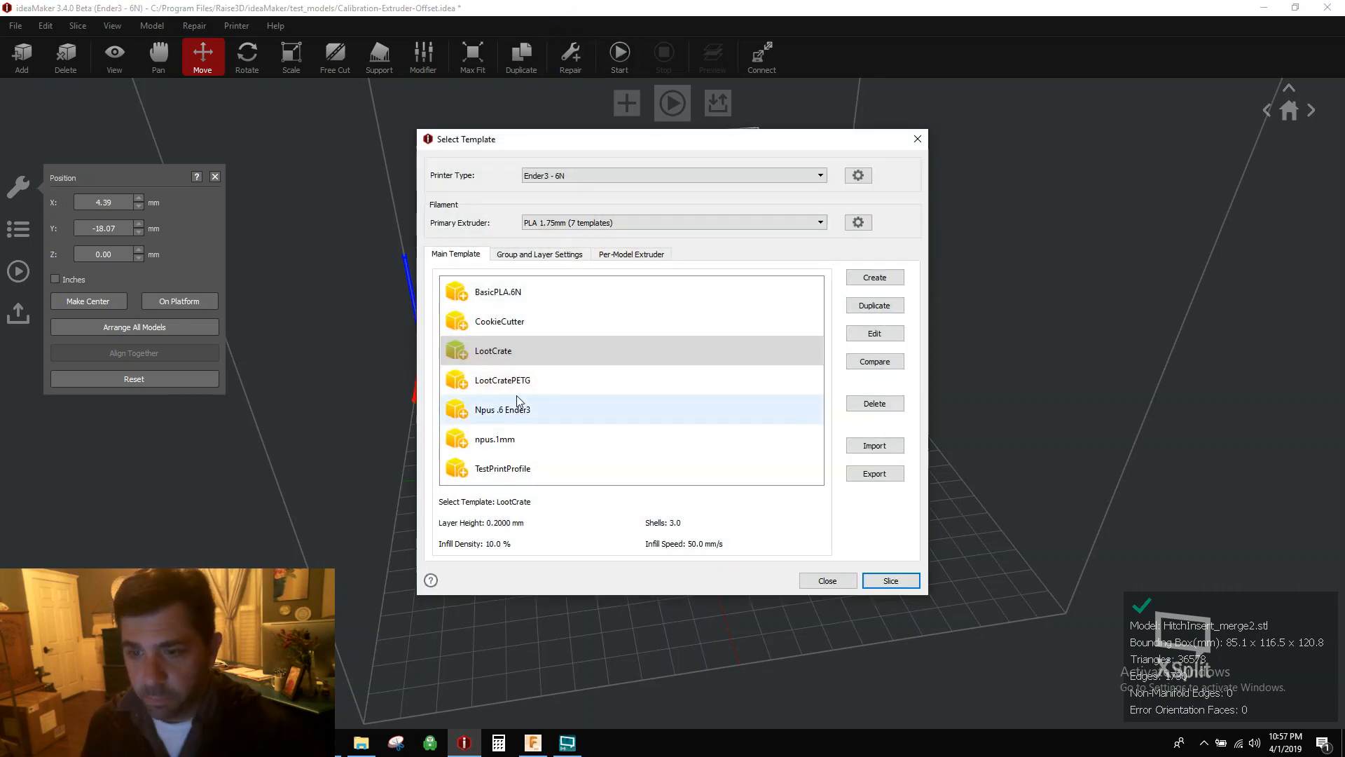
{"action": "left_click", "coordinate": [875, 335]}
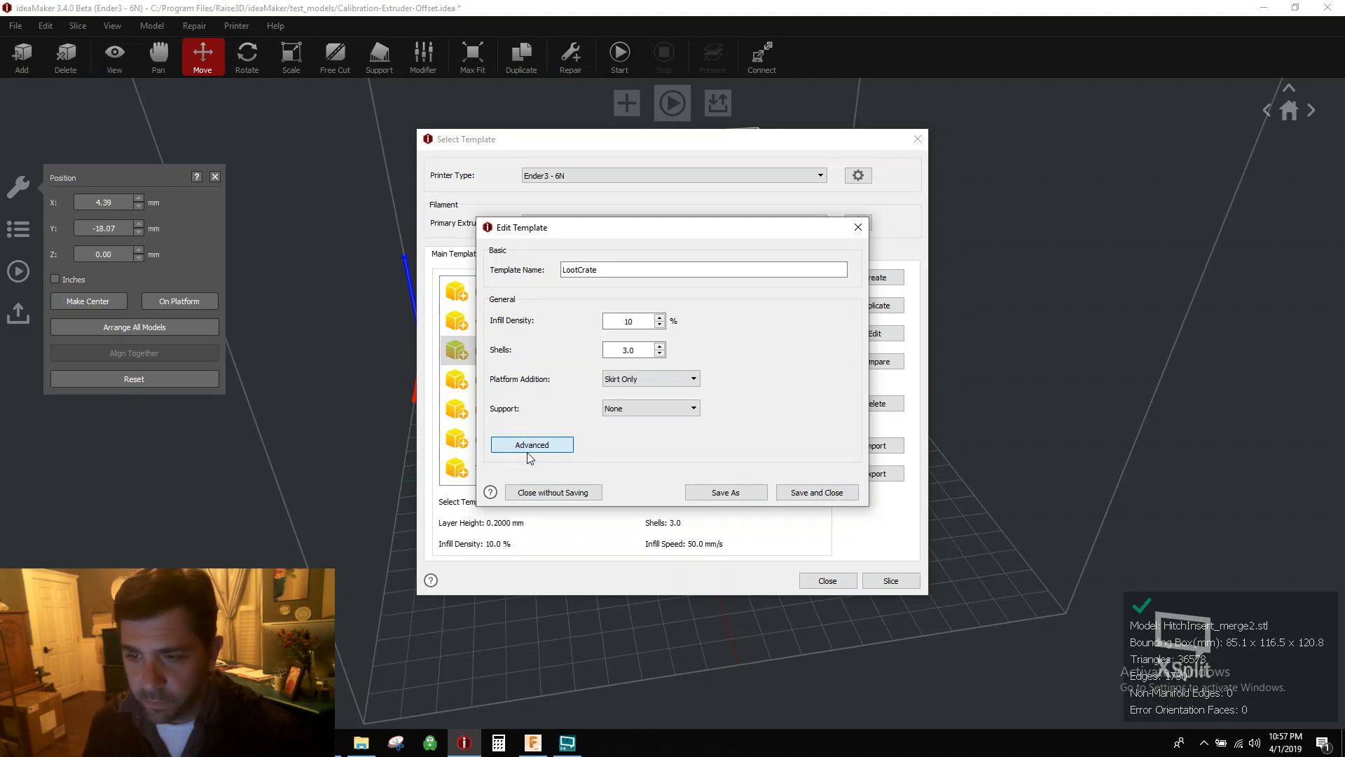
{"action": "left_click", "coordinate": [557, 451]}
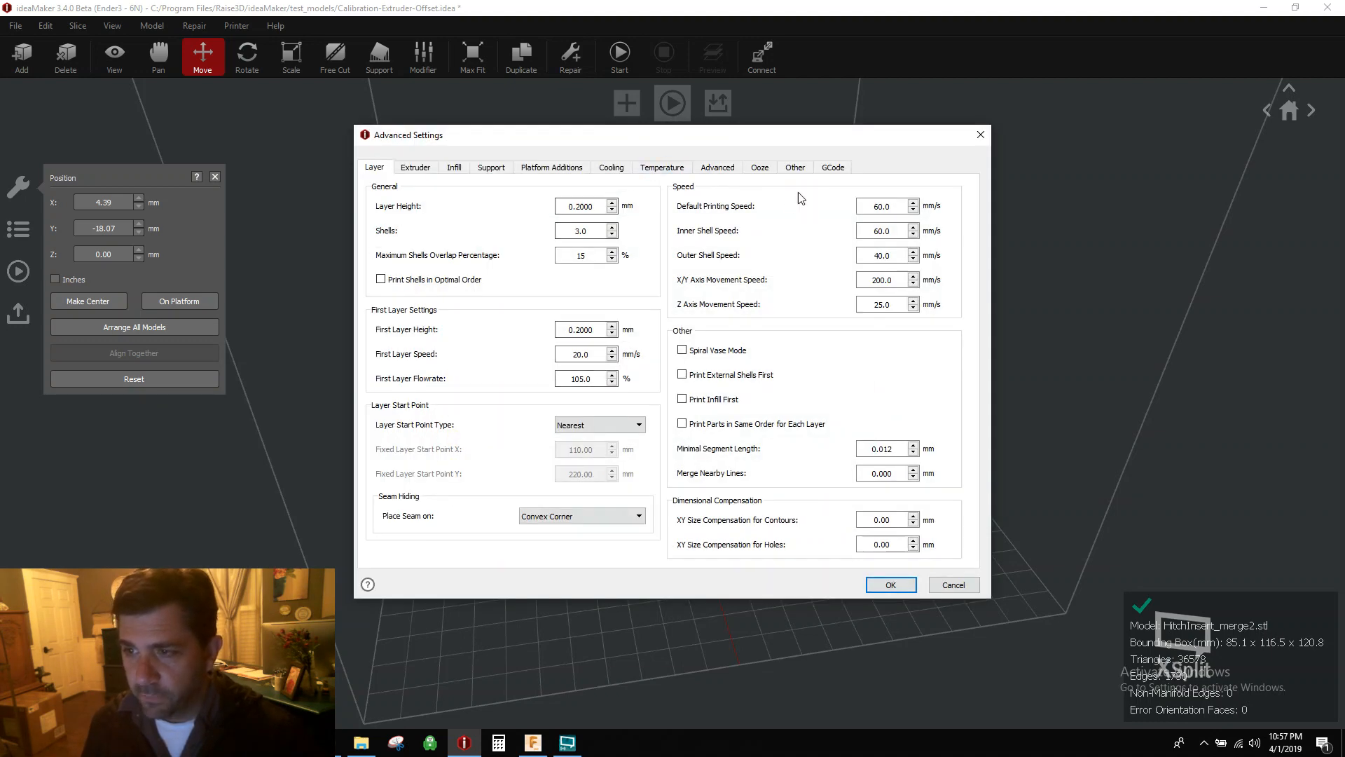
{"action": "left_click", "coordinate": [796, 169]}
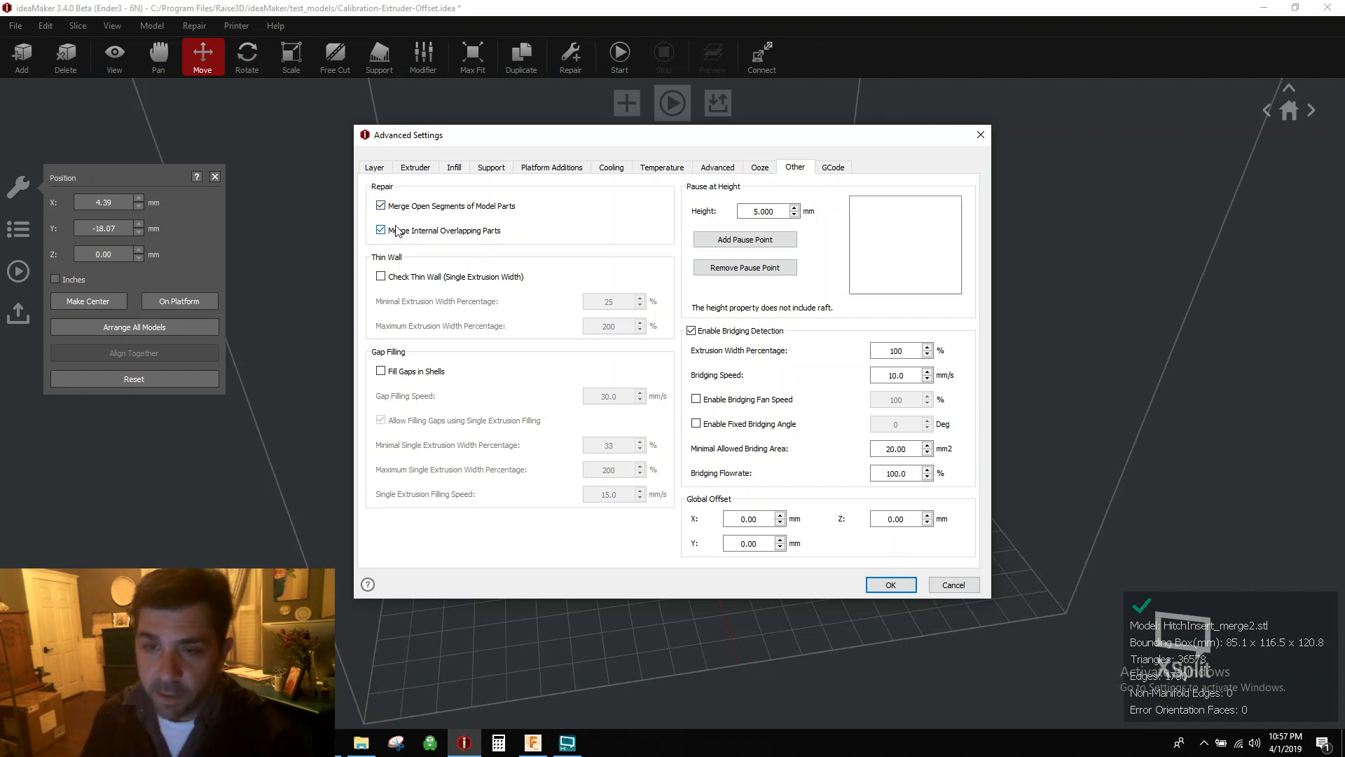
{"action": "mouse_move", "coordinate": [417, 230]}
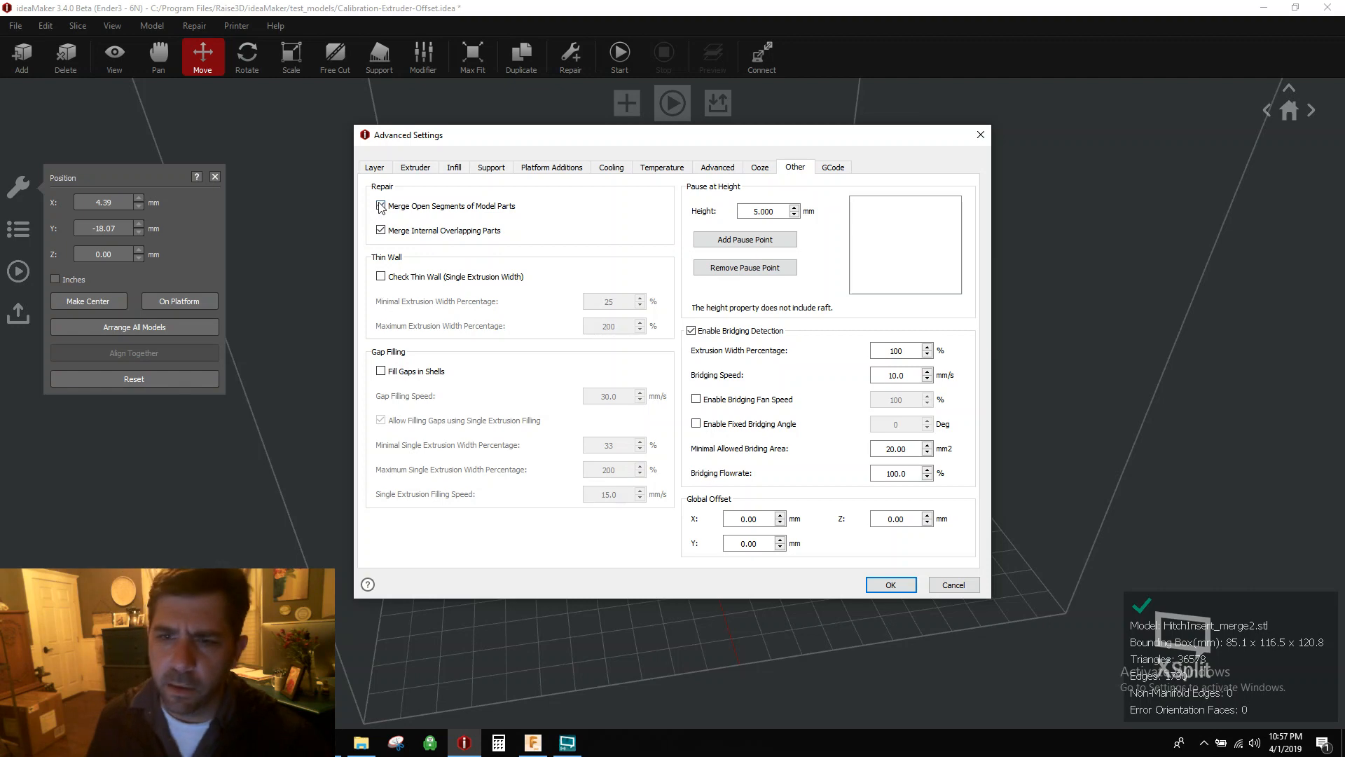
{"action": "left_click", "coordinate": [381, 229]}
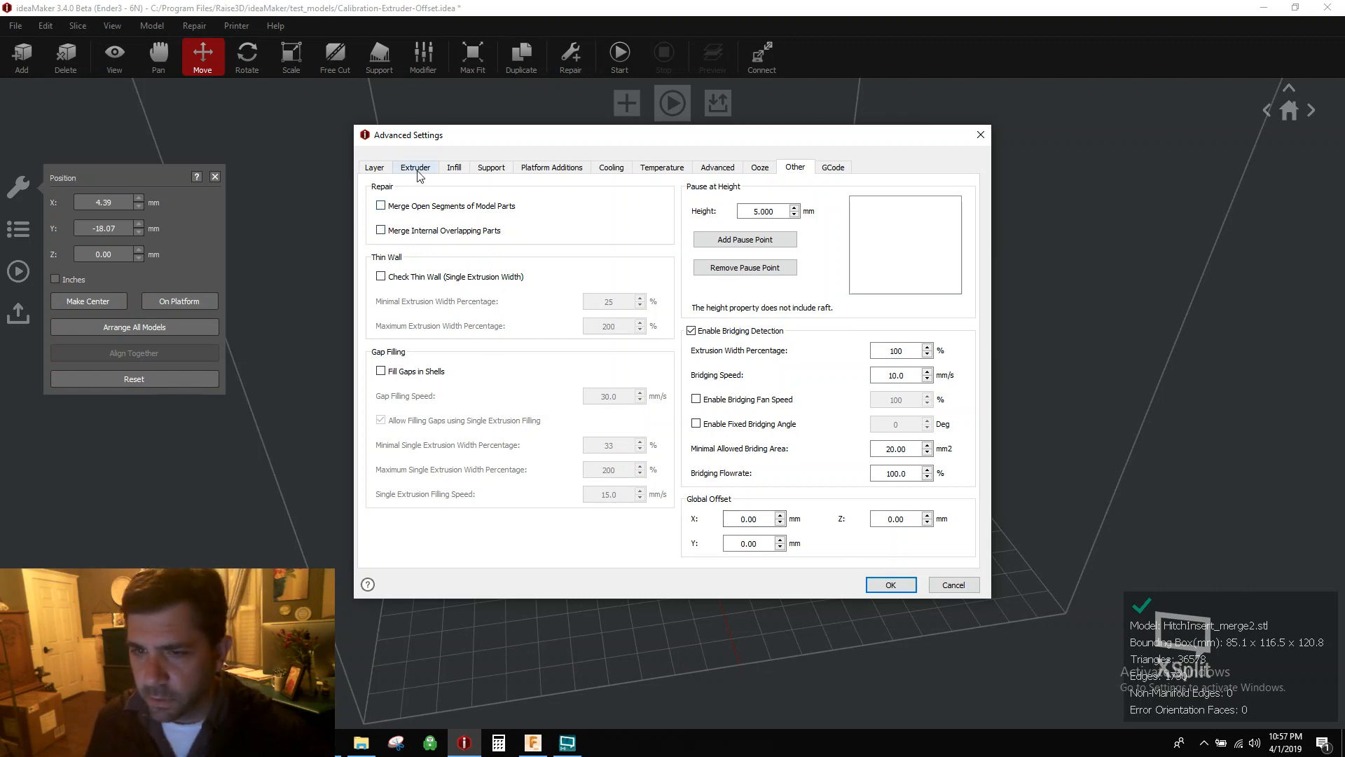
{"action": "left_click", "coordinate": [900, 591]}
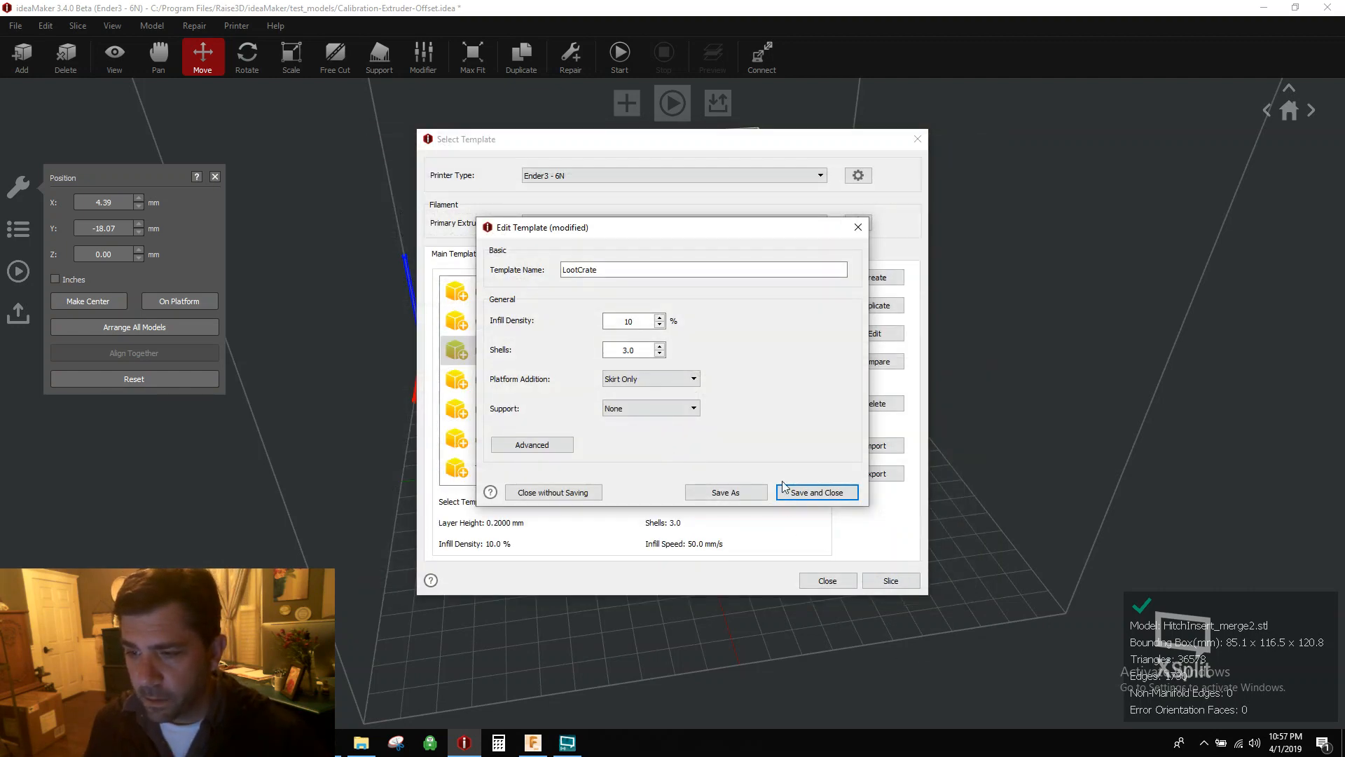
{"action": "left_click", "coordinate": [784, 490]}
- Slice the merged model with the LootCrate template and view the 3D slice preview at full size from the insert's side
{"action": "left_click", "coordinate": [901, 582]}
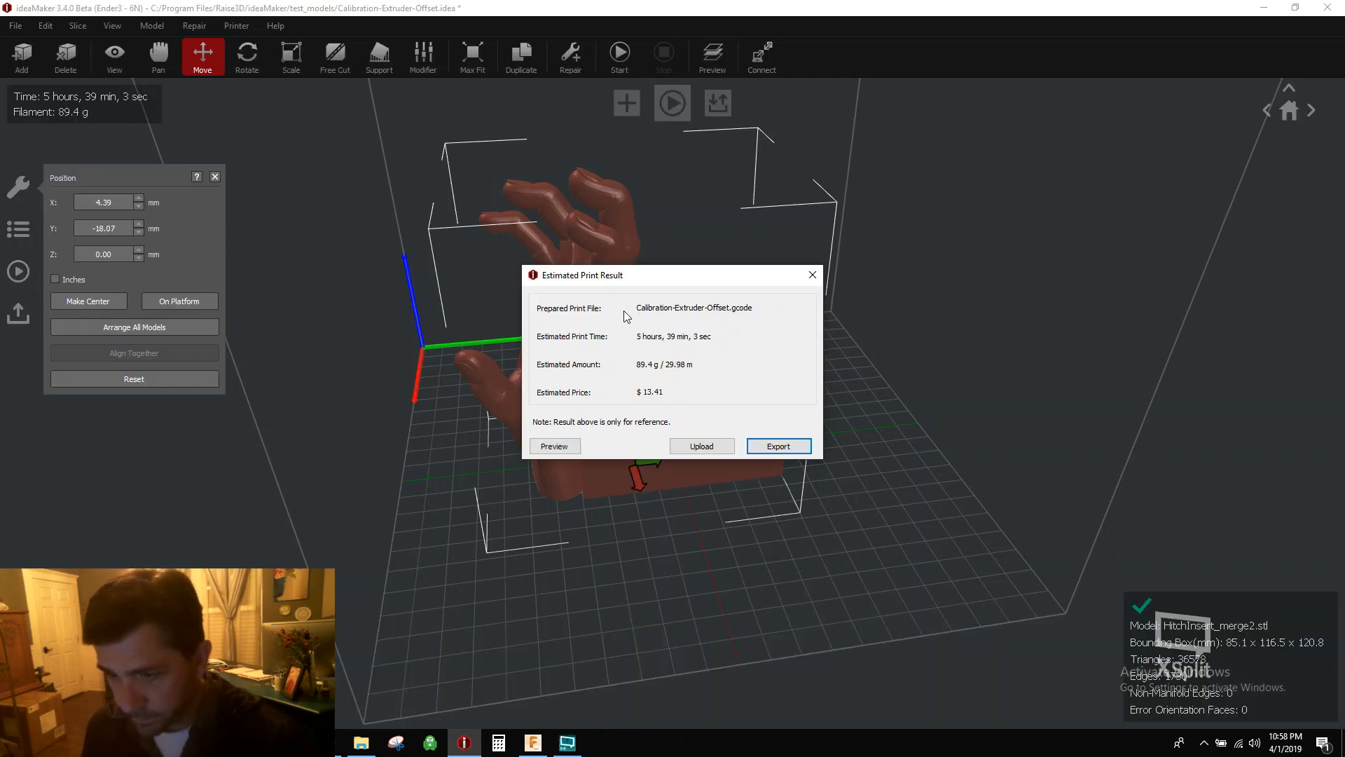
{"action": "left_click", "coordinate": [567, 447]}
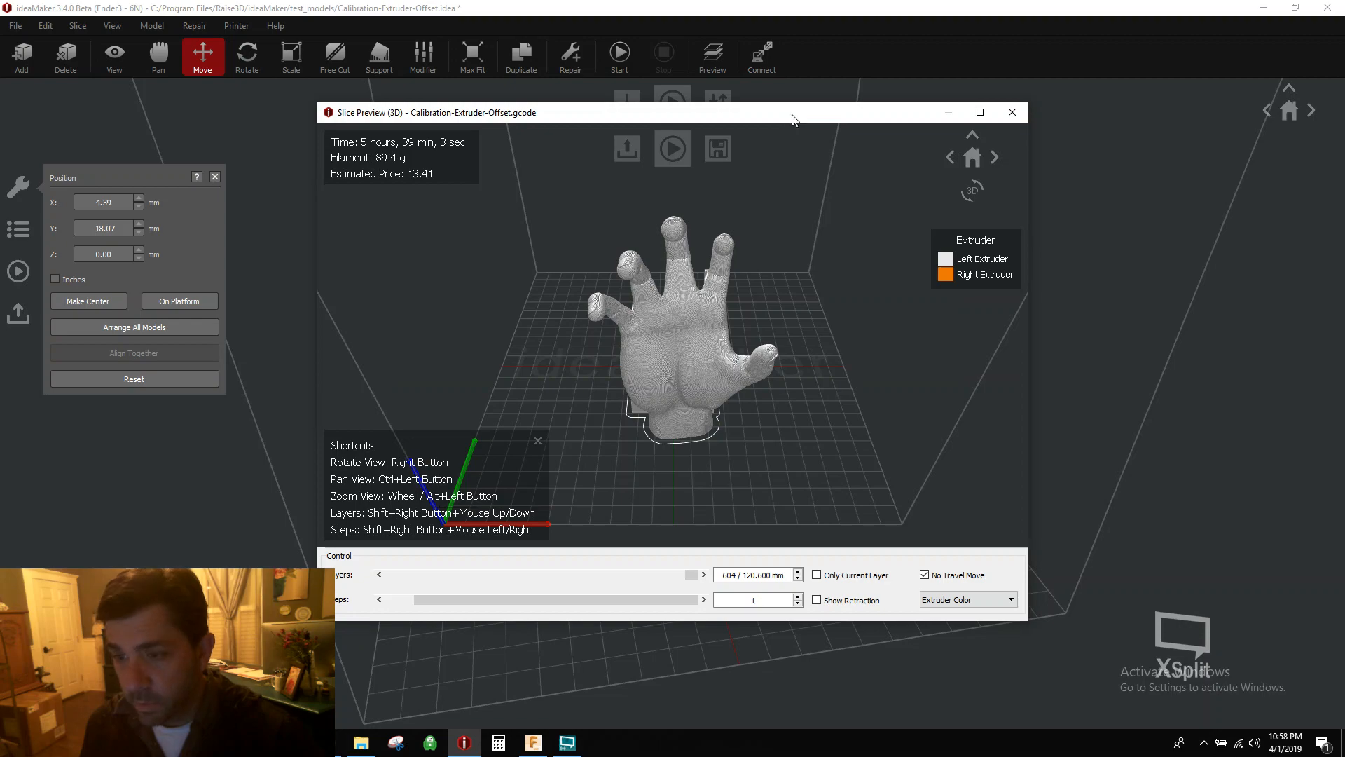
{"action": "double_click", "coordinate": [794, 119]}
{"action": "right_click_drag", "start_coordinate": [888, 428], "coordinate": [492, 301]}
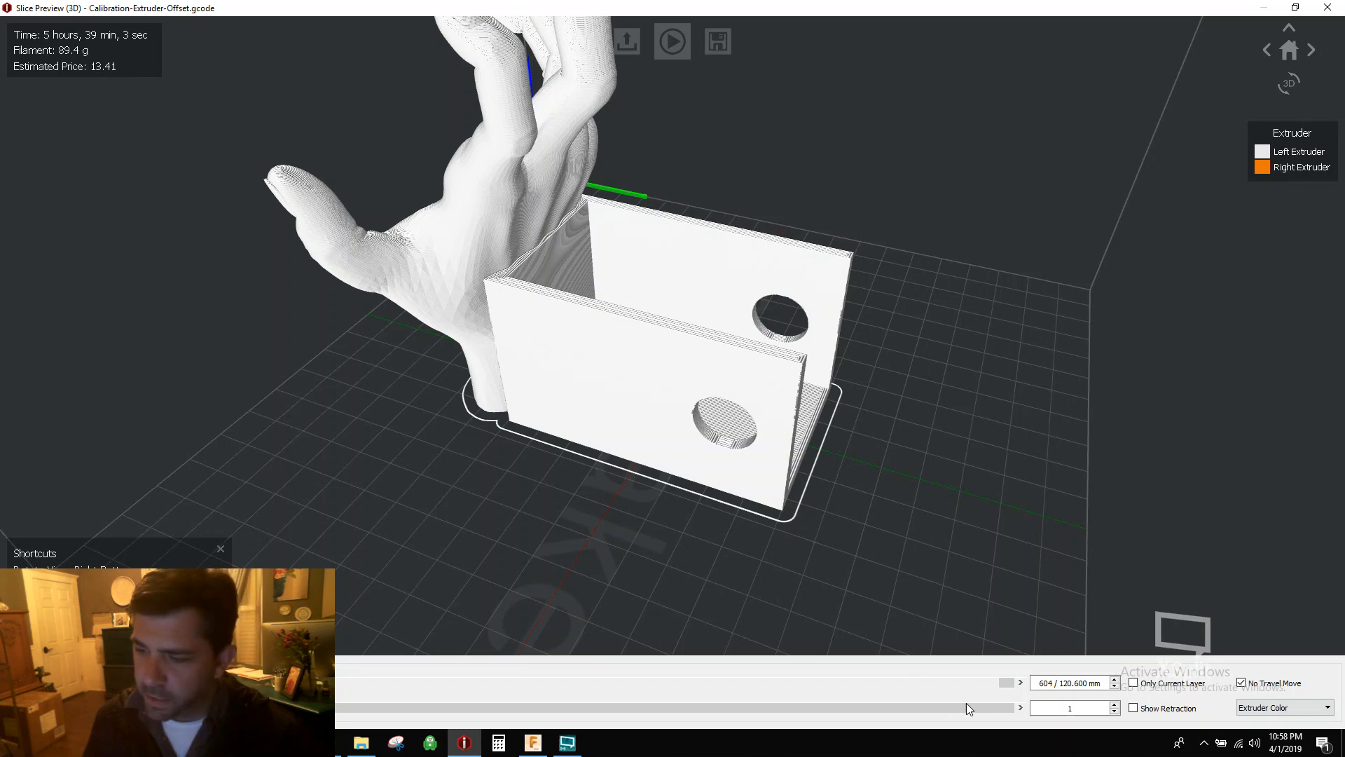
- Examine the joint between hand and insert in the slice preview at layers 240 to 242 and at layer 231
{"action": "left_click_drag", "start_coordinate": [999, 684], "coordinate": [447, 682]}
{"action": "right_click_drag", "start_coordinate": [666, 627], "coordinate": [892, 696]}
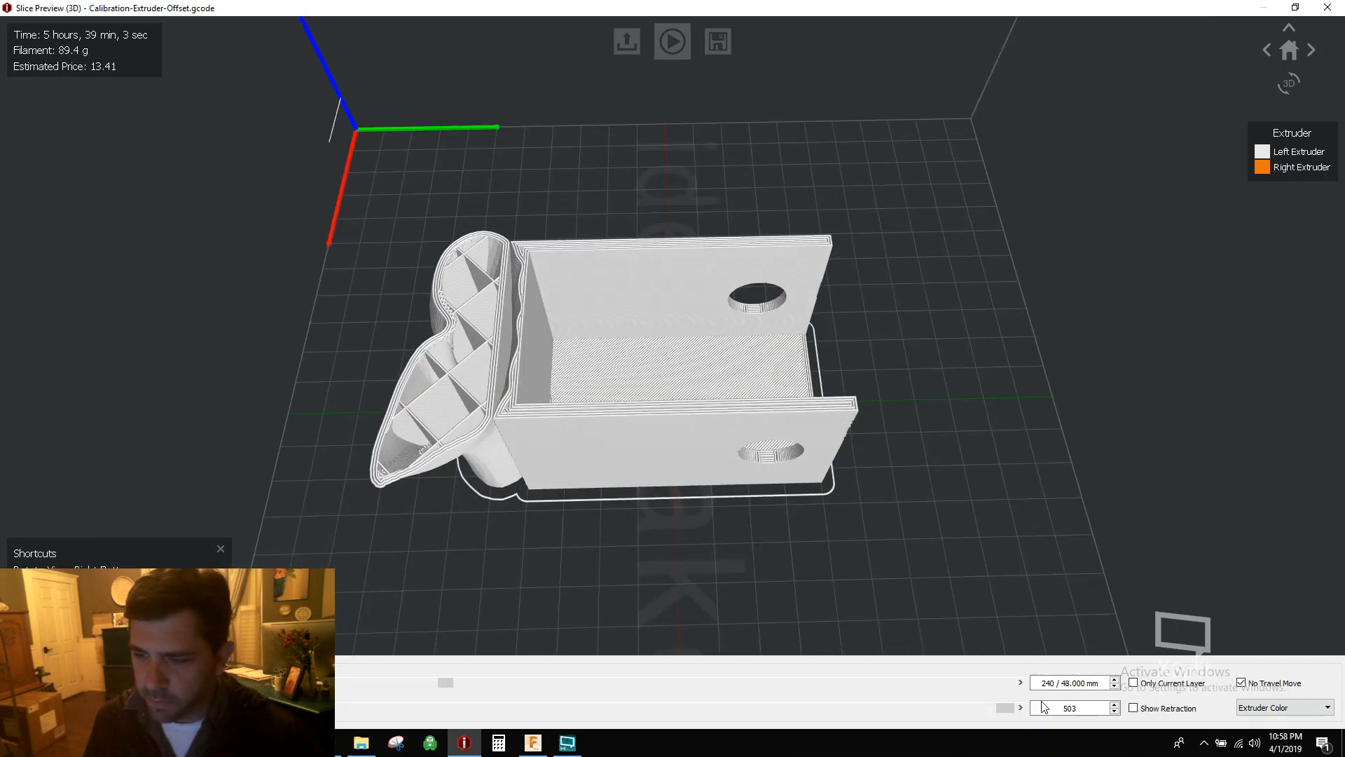
{"action": "left_click", "coordinate": [1020, 682]}
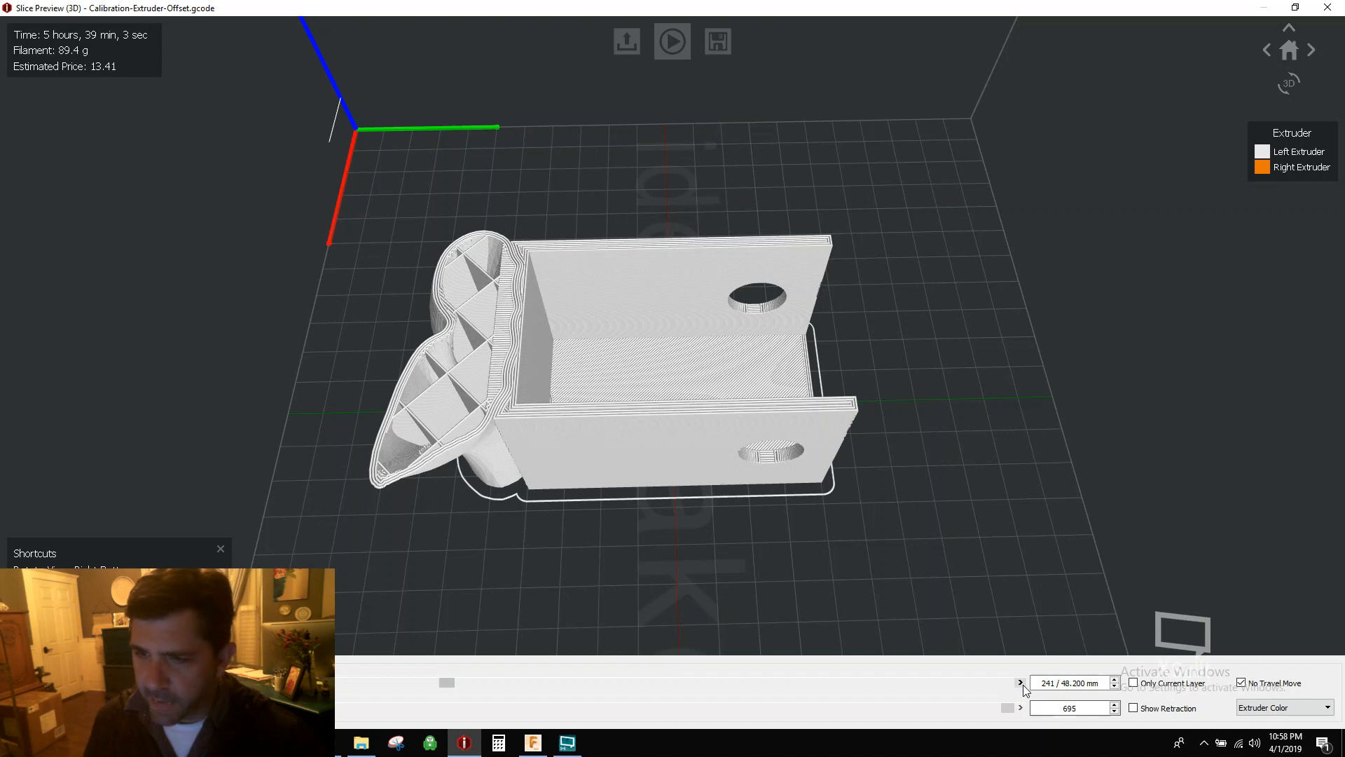
{"action": "left_click", "coordinate": [1020, 682]}
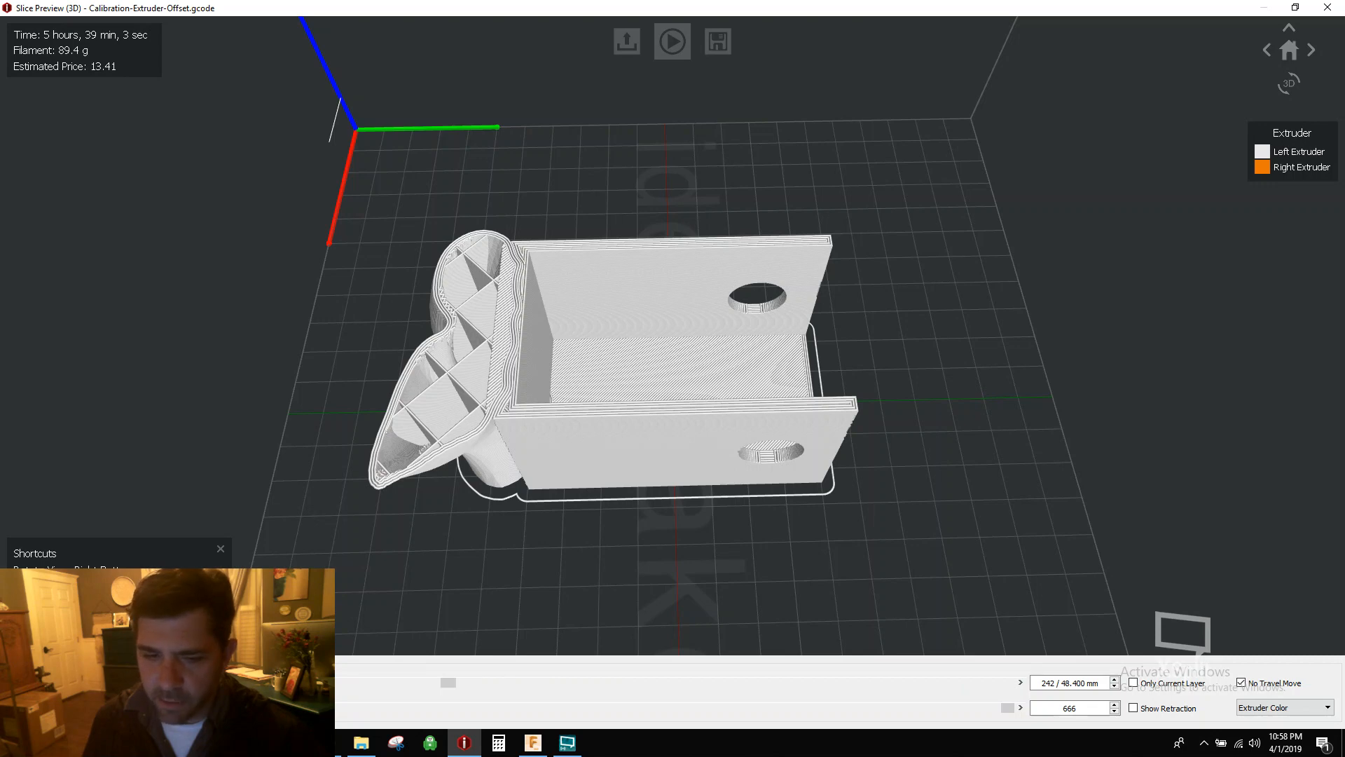
{"action": "left_click_drag", "start_coordinate": [446, 682], "coordinate": [431, 682]}
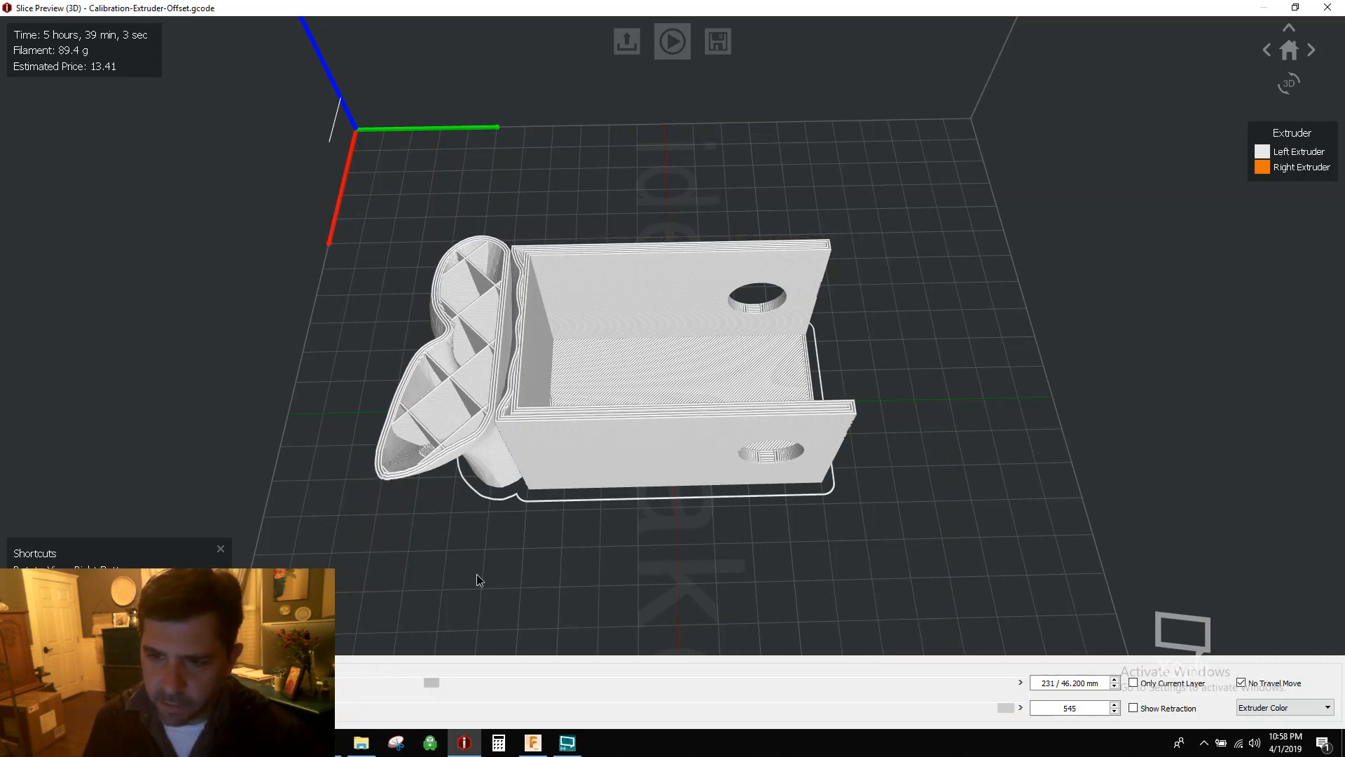
- Check the separation between hand and insert at layer 227 and down to layer 8, and close the slice preview
{"action": "right_click_drag", "start_coordinate": [480, 580], "coordinate": [530, 437]}
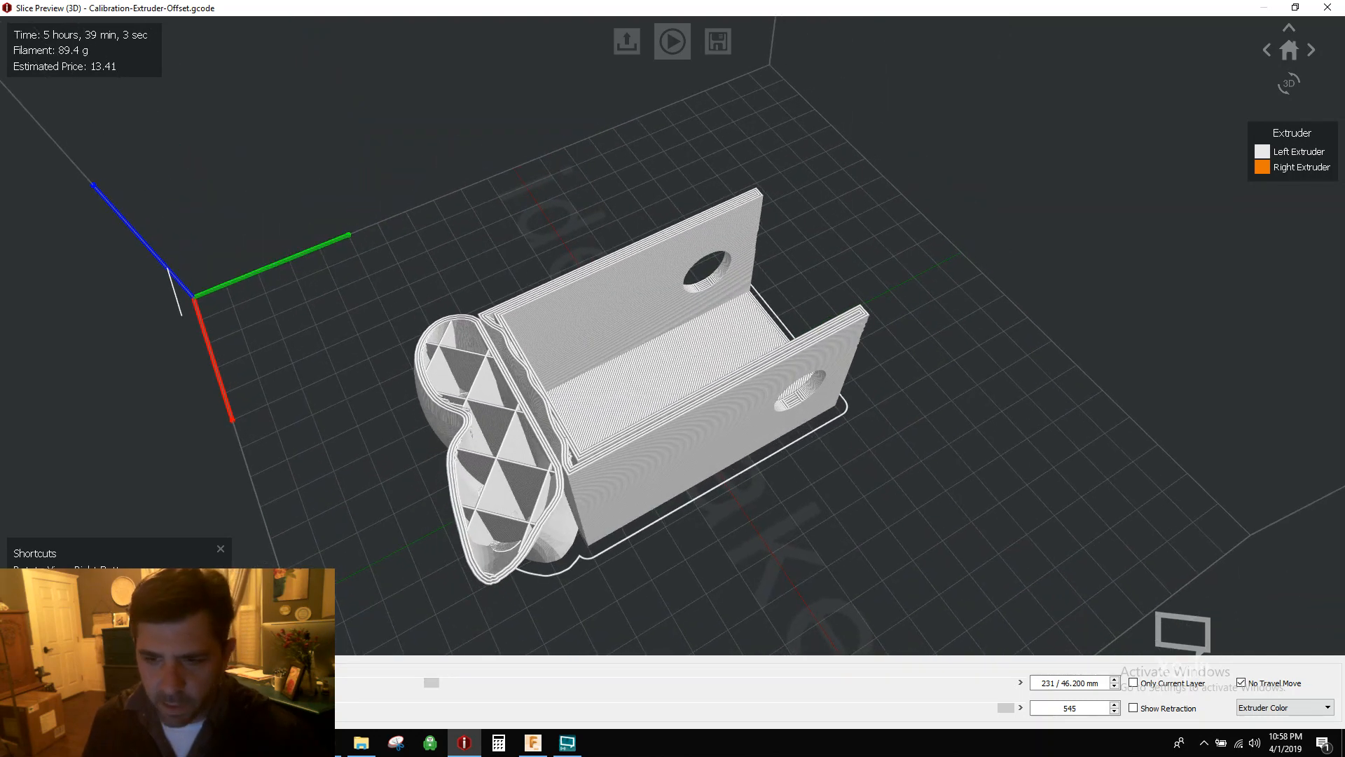
{"action": "key", "text": "Down"}
{"action": "key", "text": "Down"}
{"action": "key", "text": "Down"}
{"action": "key", "text": "Down"}
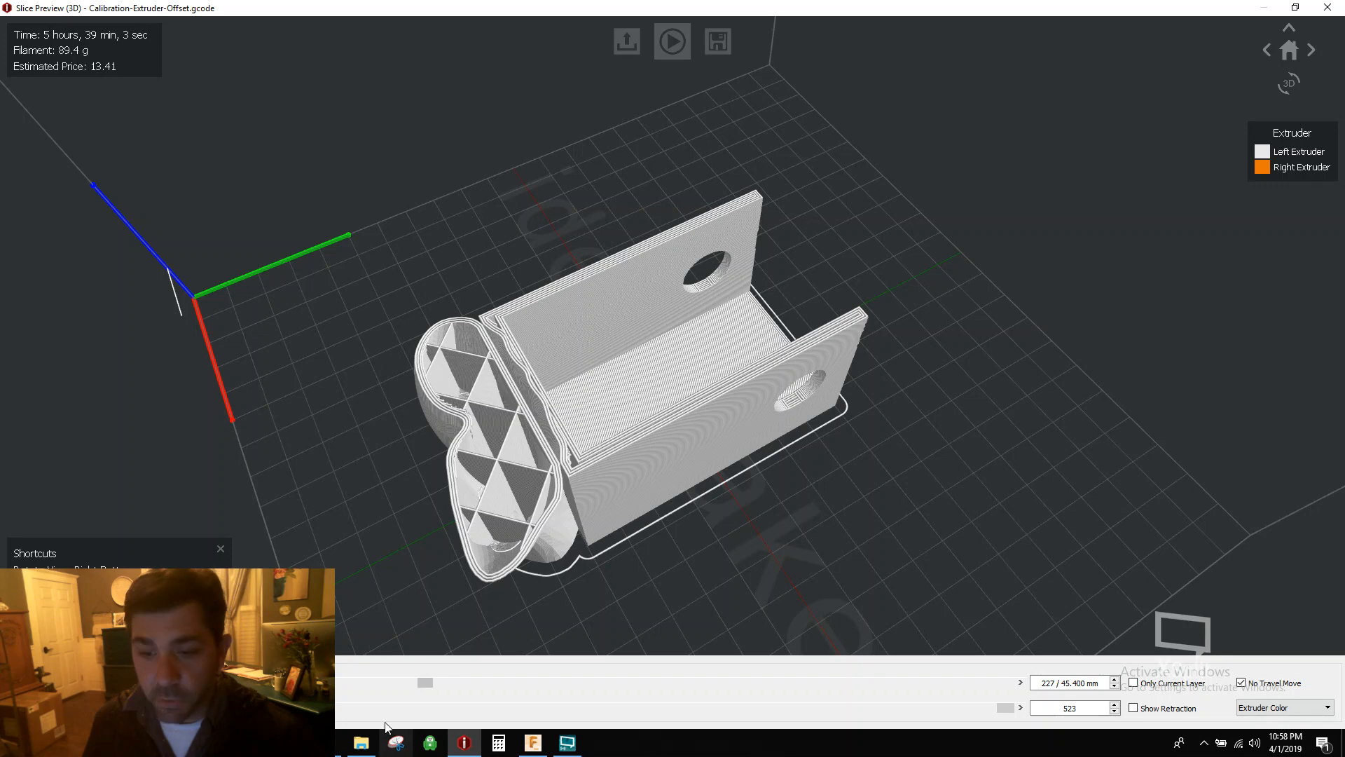
{"action": "left_click_drag", "start_coordinate": [391, 688], "coordinate": [189, 681]}
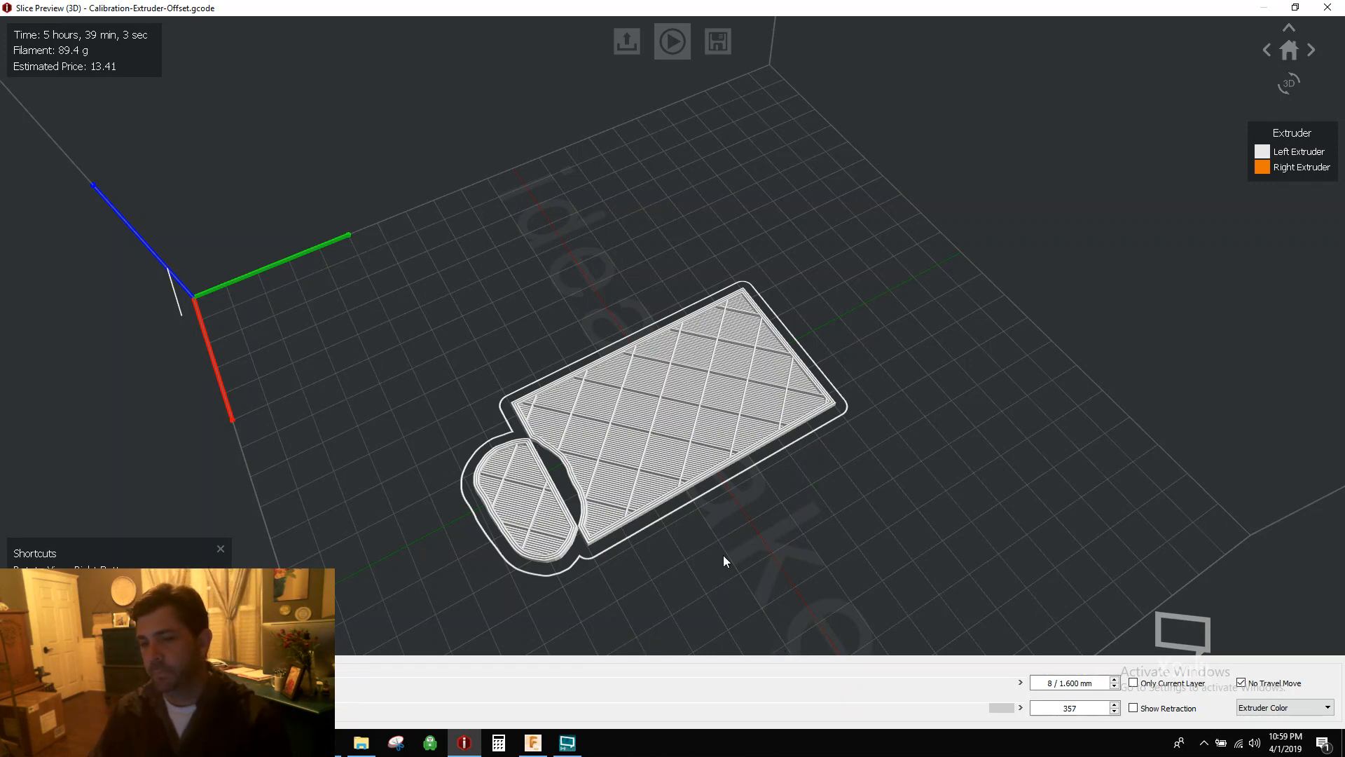
{"action": "left_click", "coordinate": [1315, 7]}
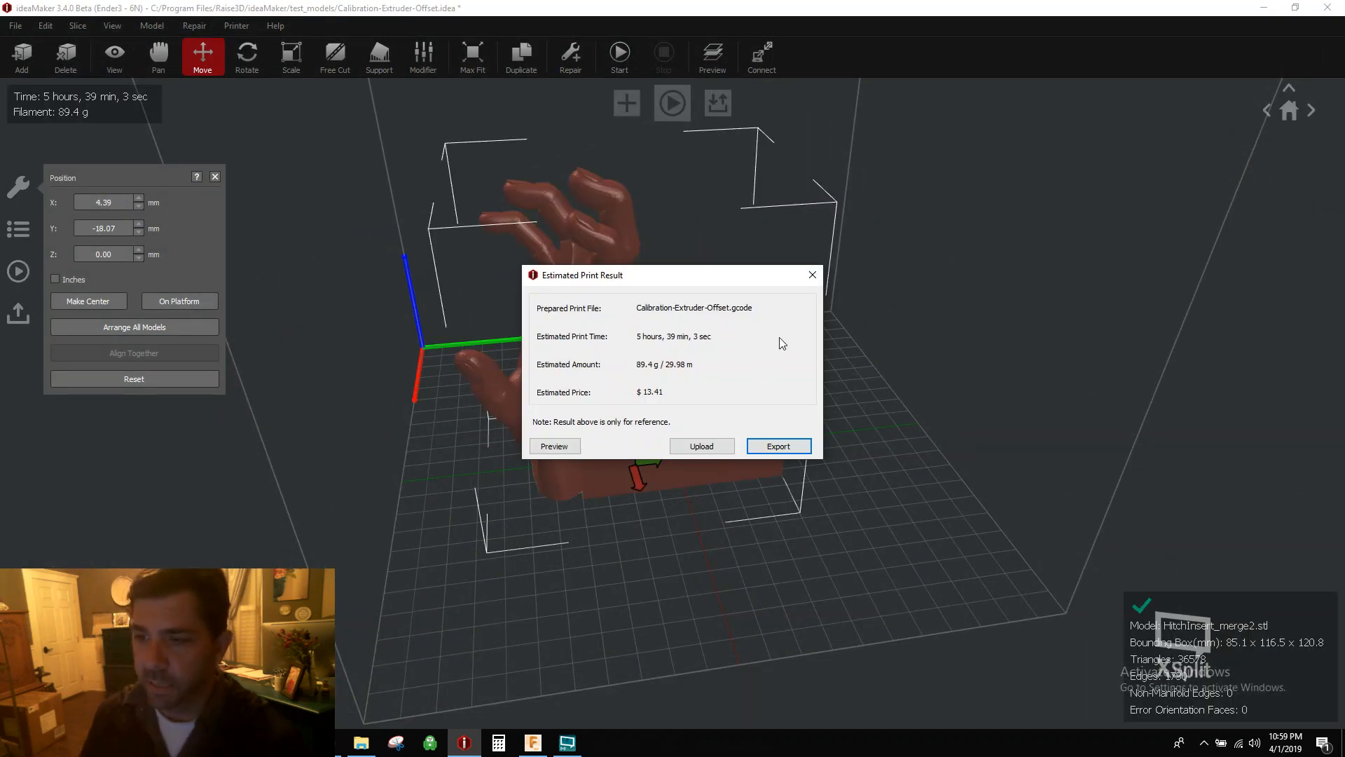
- Turn on merging of open model segments and internal overlapping parts in the LootCrate template's advanced settings, and save the template
{"action": "left_click", "coordinate": [811, 274]}
{"action": "left_click", "coordinate": [673, 103]}
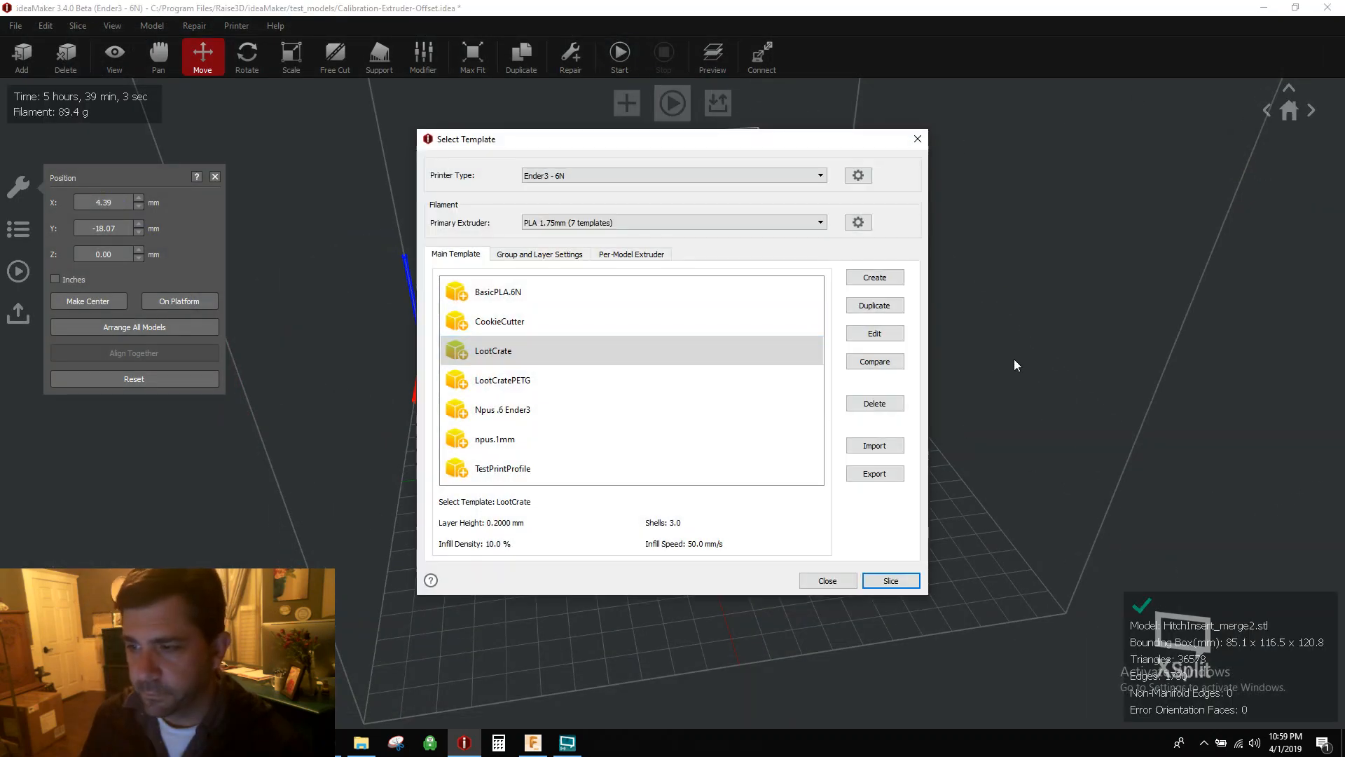
{"action": "left_click", "coordinate": [891, 334]}
{"action": "left_click", "coordinate": [516, 445]}
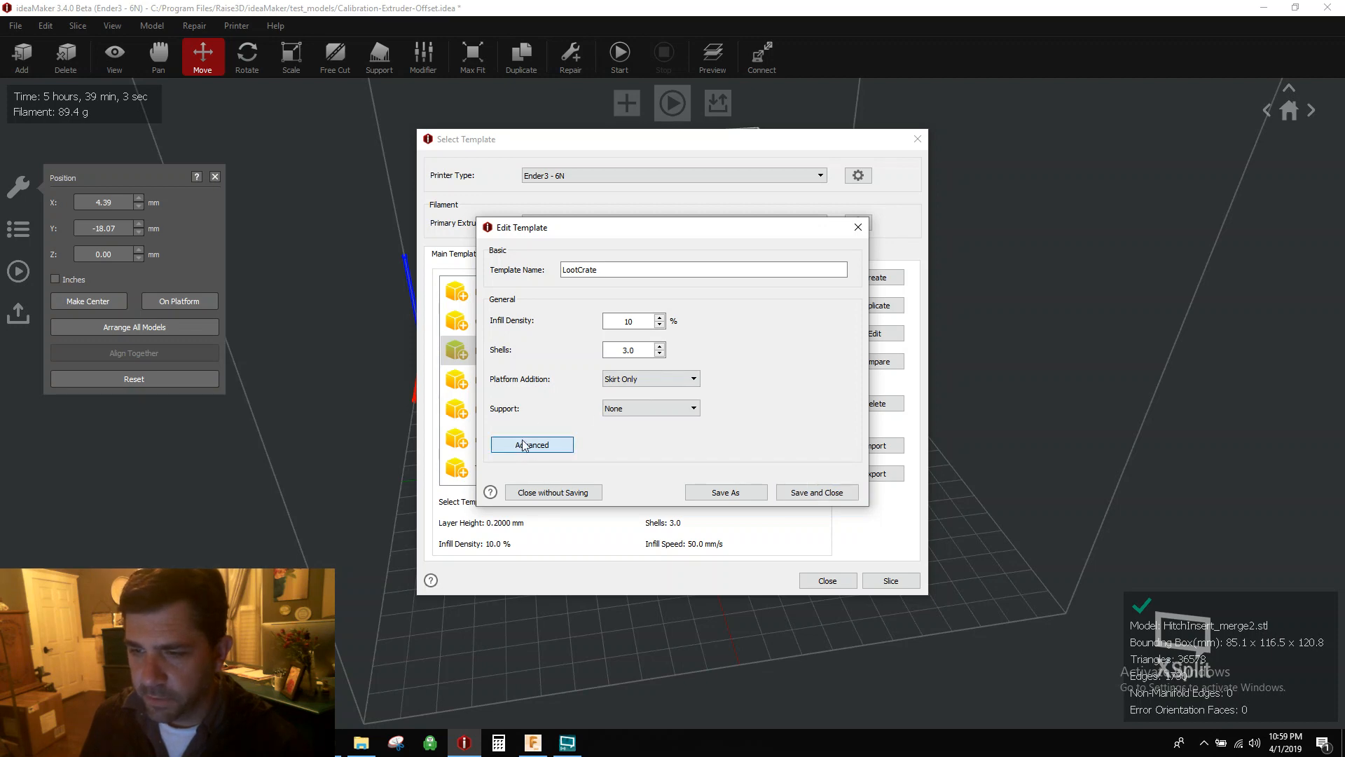
{"action": "left_click", "coordinate": [794, 168]}
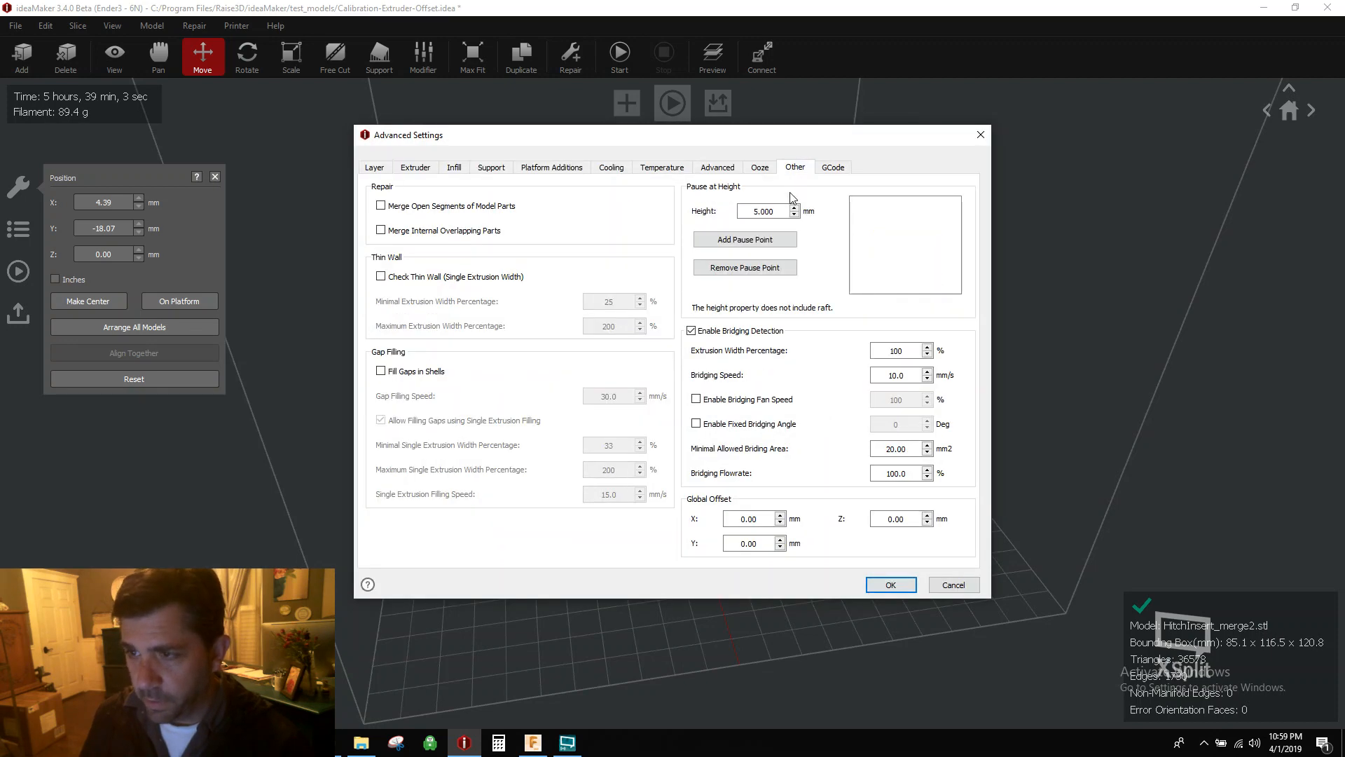
{"action": "left_click", "coordinate": [380, 230]}
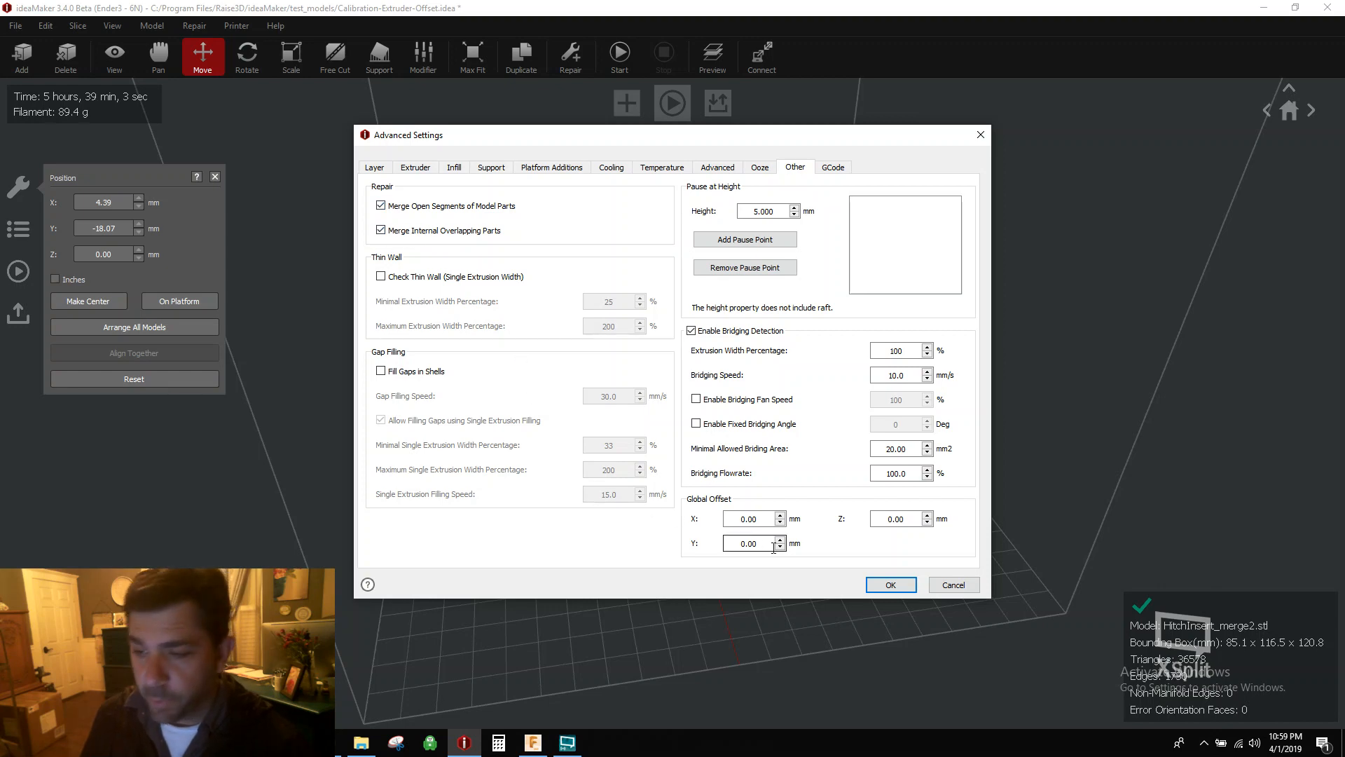
{"action": "left_click", "coordinate": [890, 584]}
{"action": "left_click", "coordinate": [815, 491]}
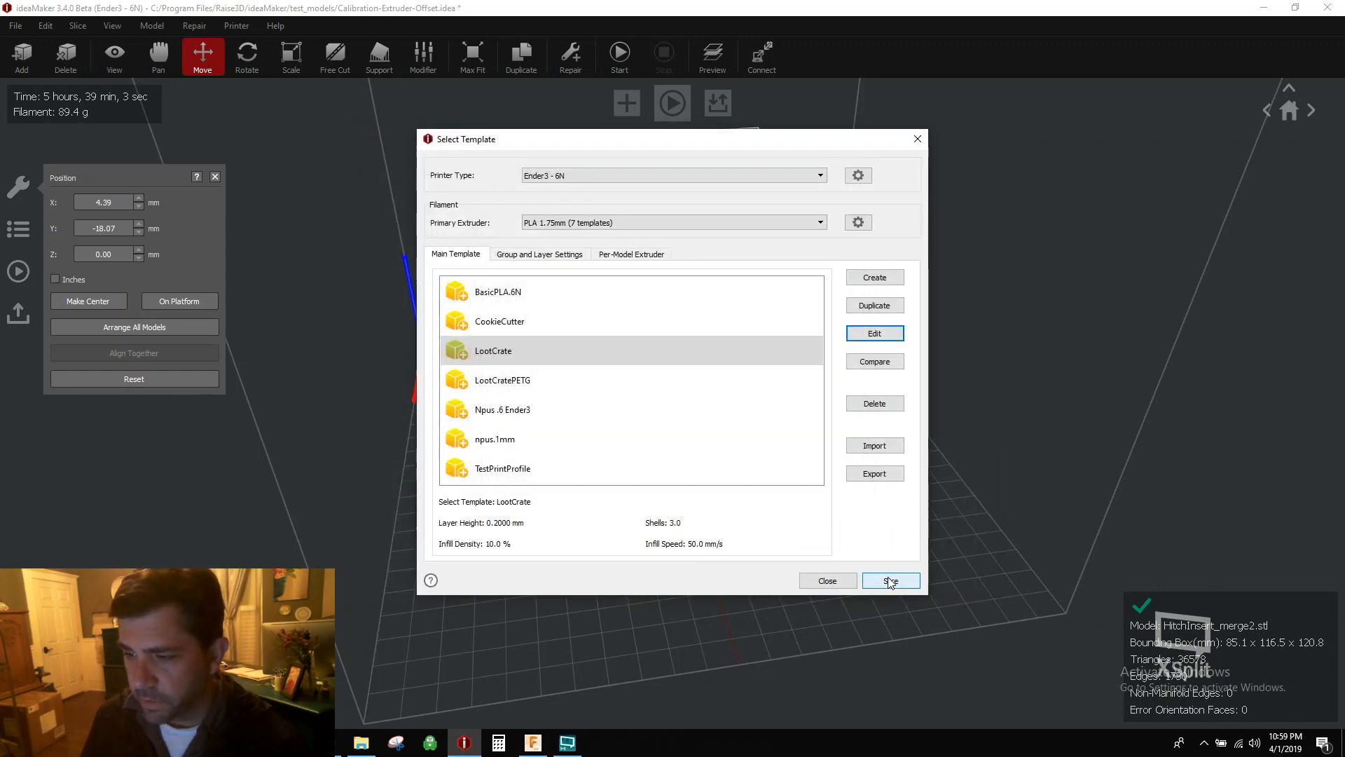
- Reslice the merged model with the LootCrate template and view the new 3D slice preview at full size, close up on the joint
{"action": "left_click", "coordinate": [888, 580]}
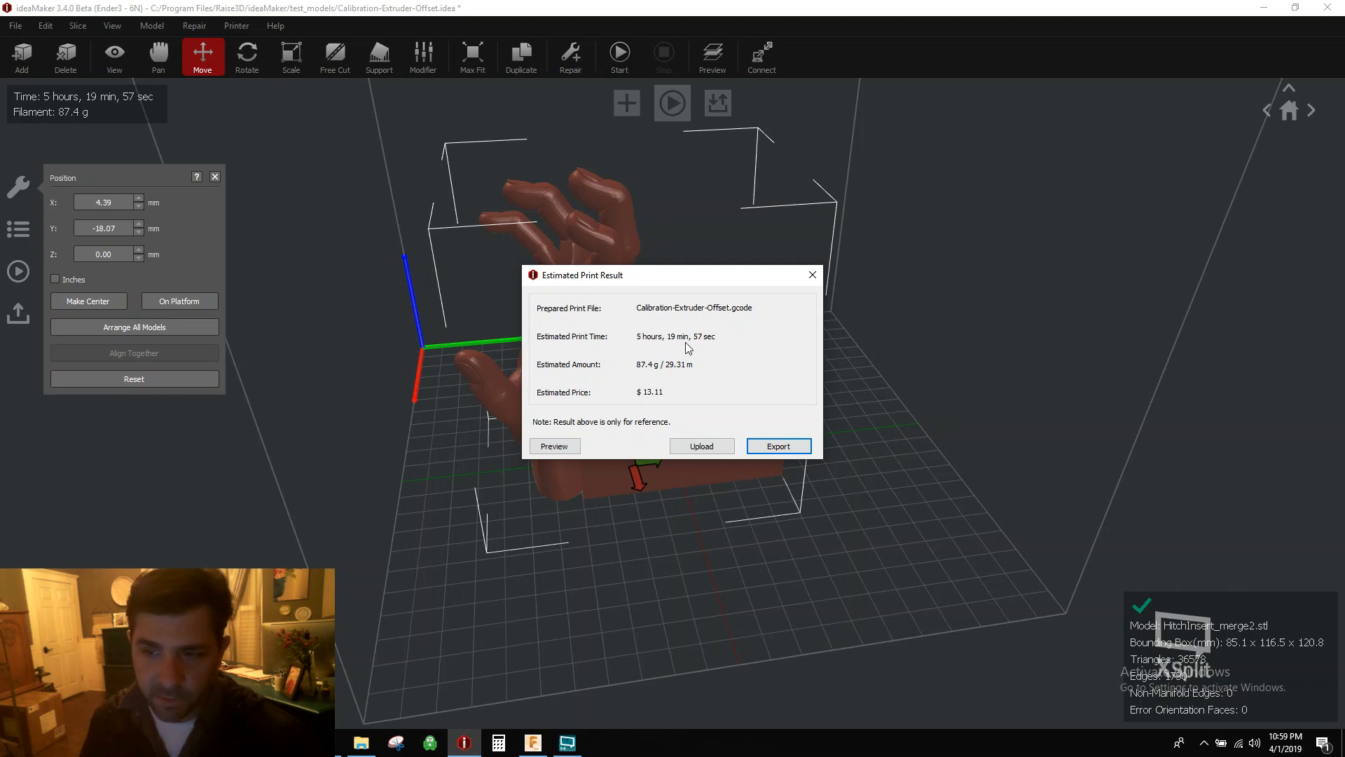
{"action": "mouse_move", "coordinate": [677, 375]}
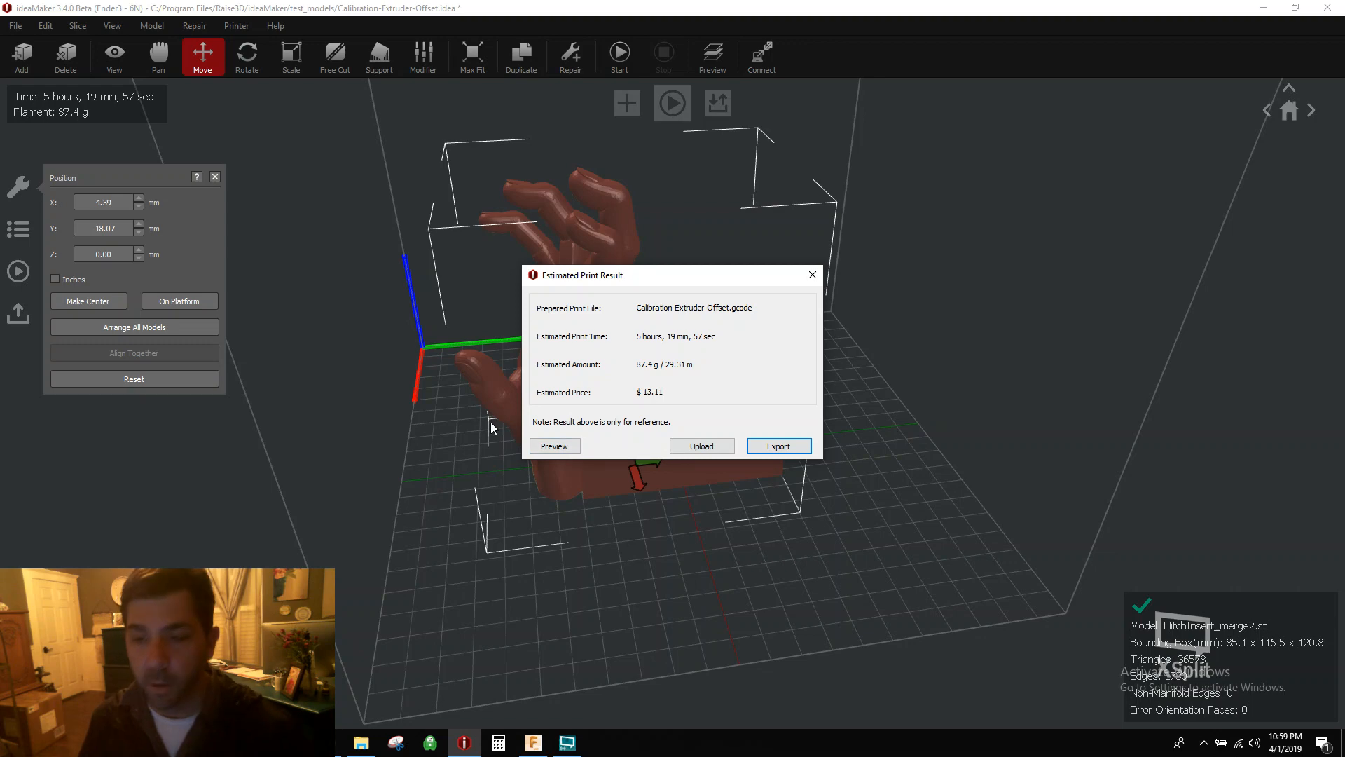
{"action": "left_click", "coordinate": [553, 446]}
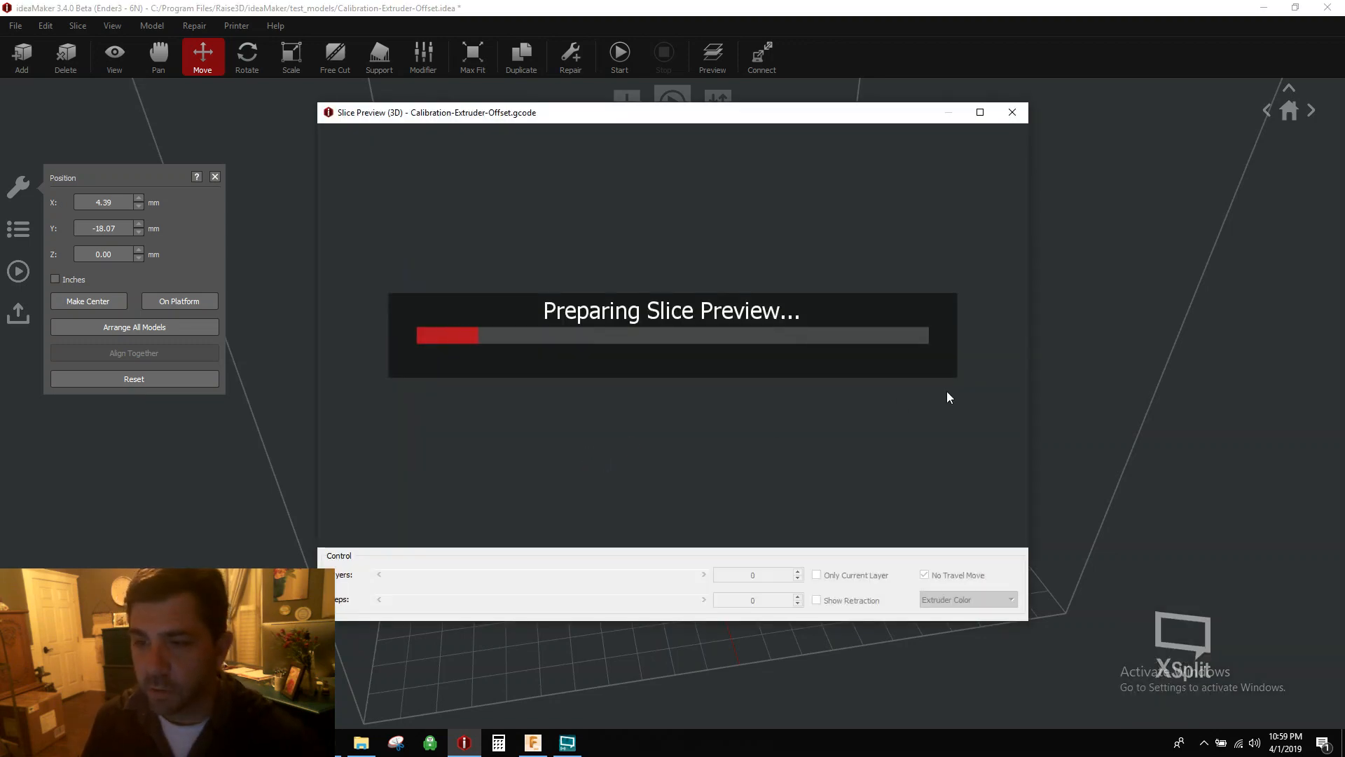
{"action": "double_click", "coordinate": [758, 115]}
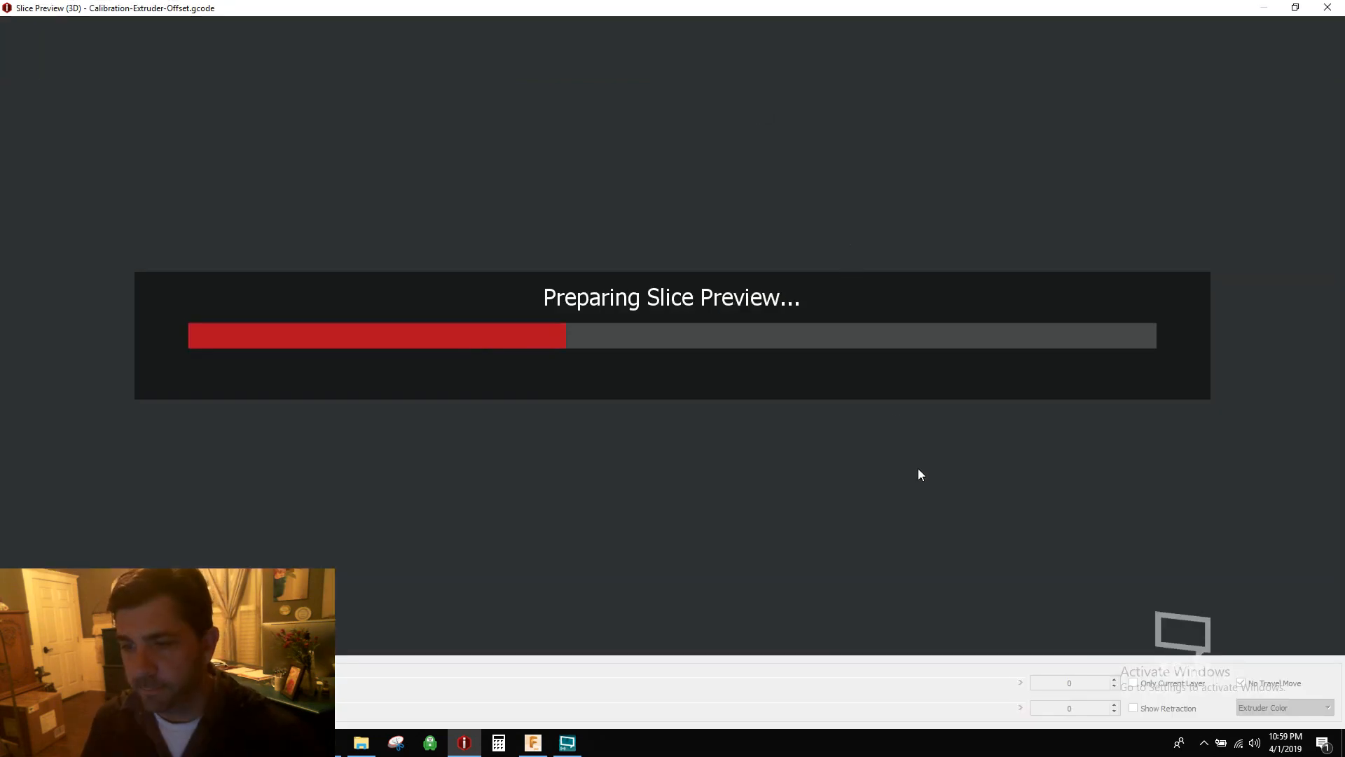
{"action": "right_click_drag", "start_coordinate": [750, 505], "coordinate": [459, 346]}
{"action": "scroll", "coordinate": [582, 255], "scroll_direction": "up", "scroll_amount": 4}
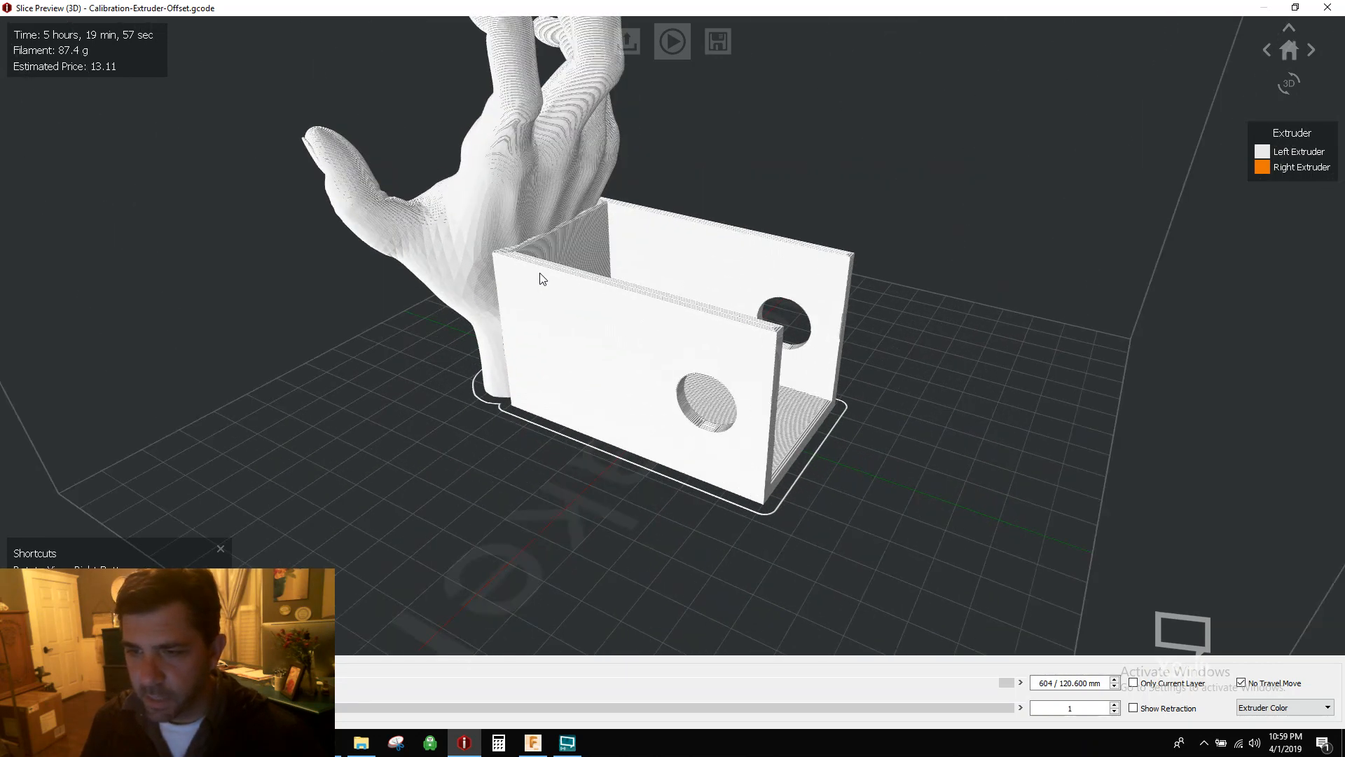
{"action": "right_click_drag", "start_coordinate": [540, 279], "coordinate": [606, 360]}
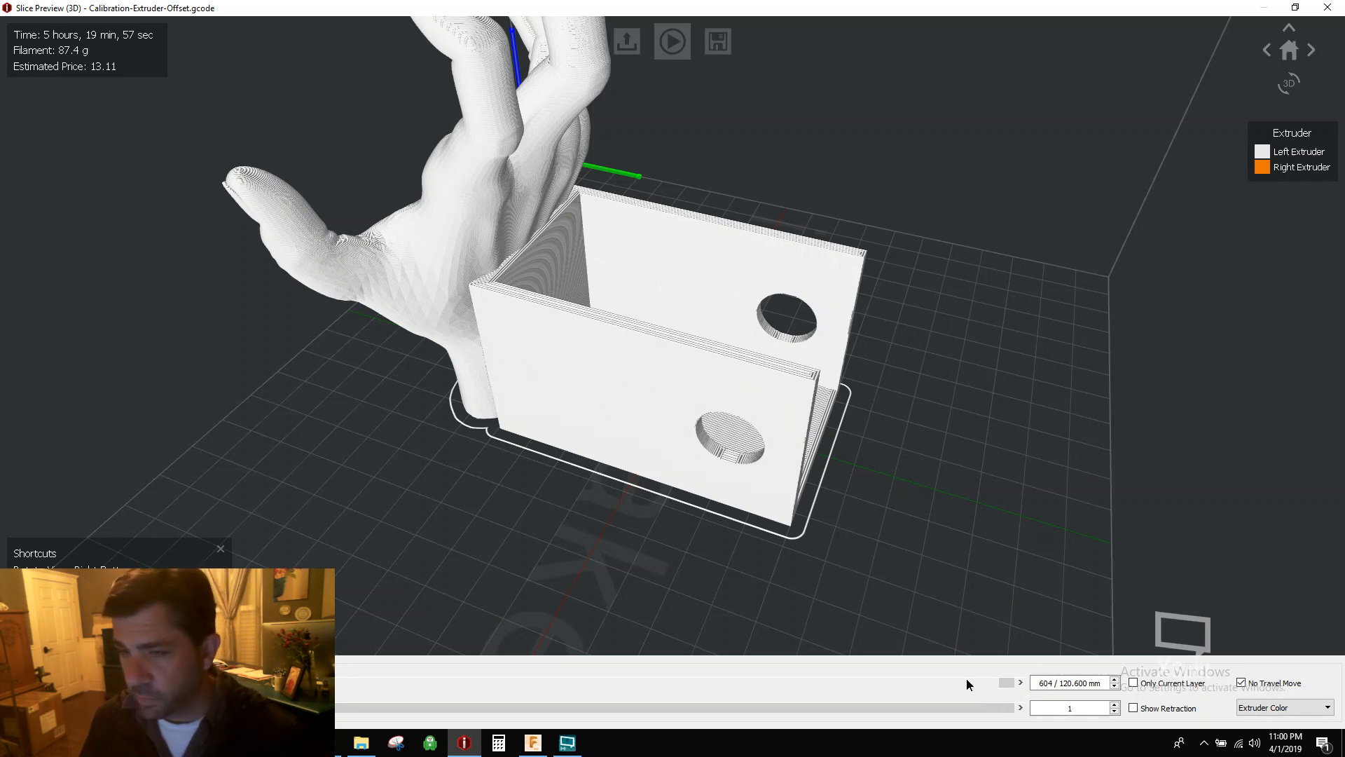
- Examine how hand and insert join at layers 198 and 125 and down to layer 0, then close the preview and print estimate
{"action": "left_click_drag", "start_coordinate": [799, 684], "coordinate": [374, 696]}
{"action": "right_click_drag", "start_coordinate": [481, 525], "coordinate": [505, 447]}
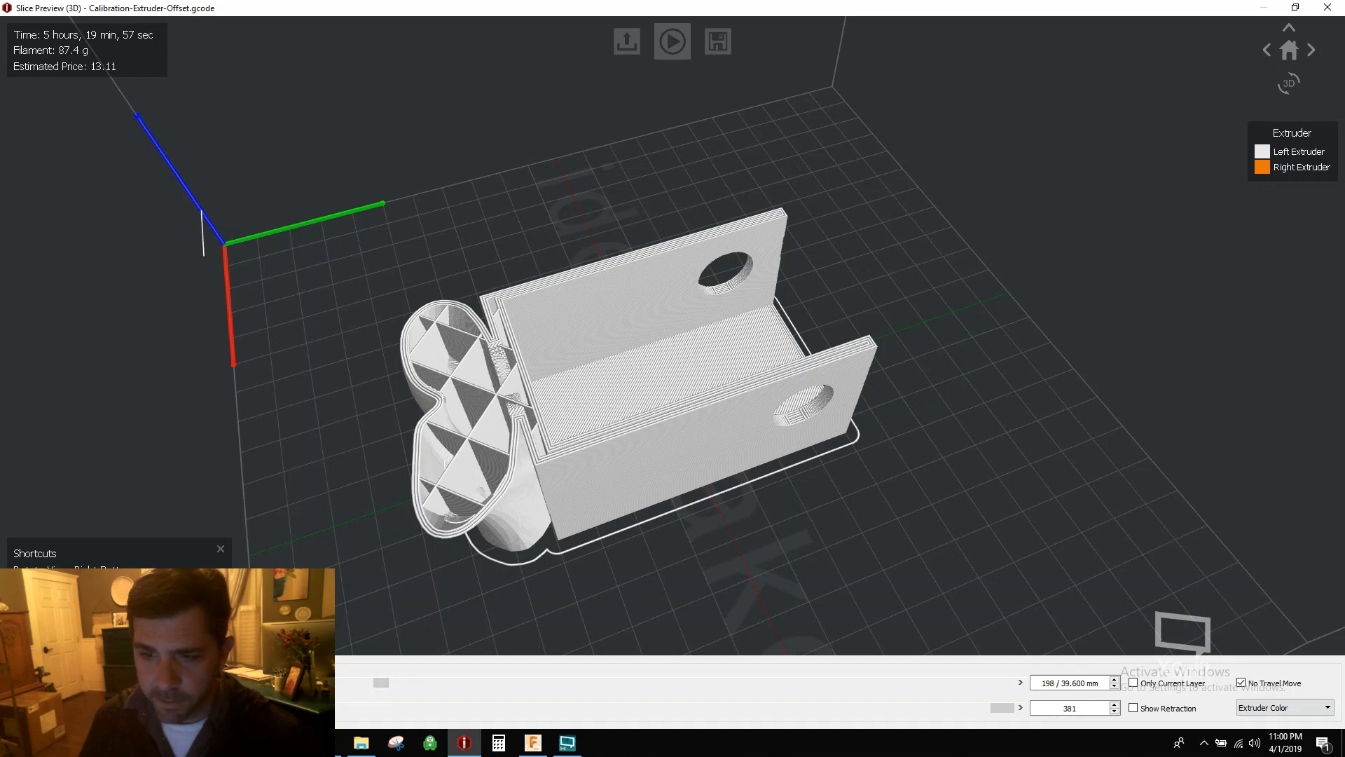
{"action": "left_click_drag", "start_coordinate": [377, 684], "coordinate": [267, 689]}
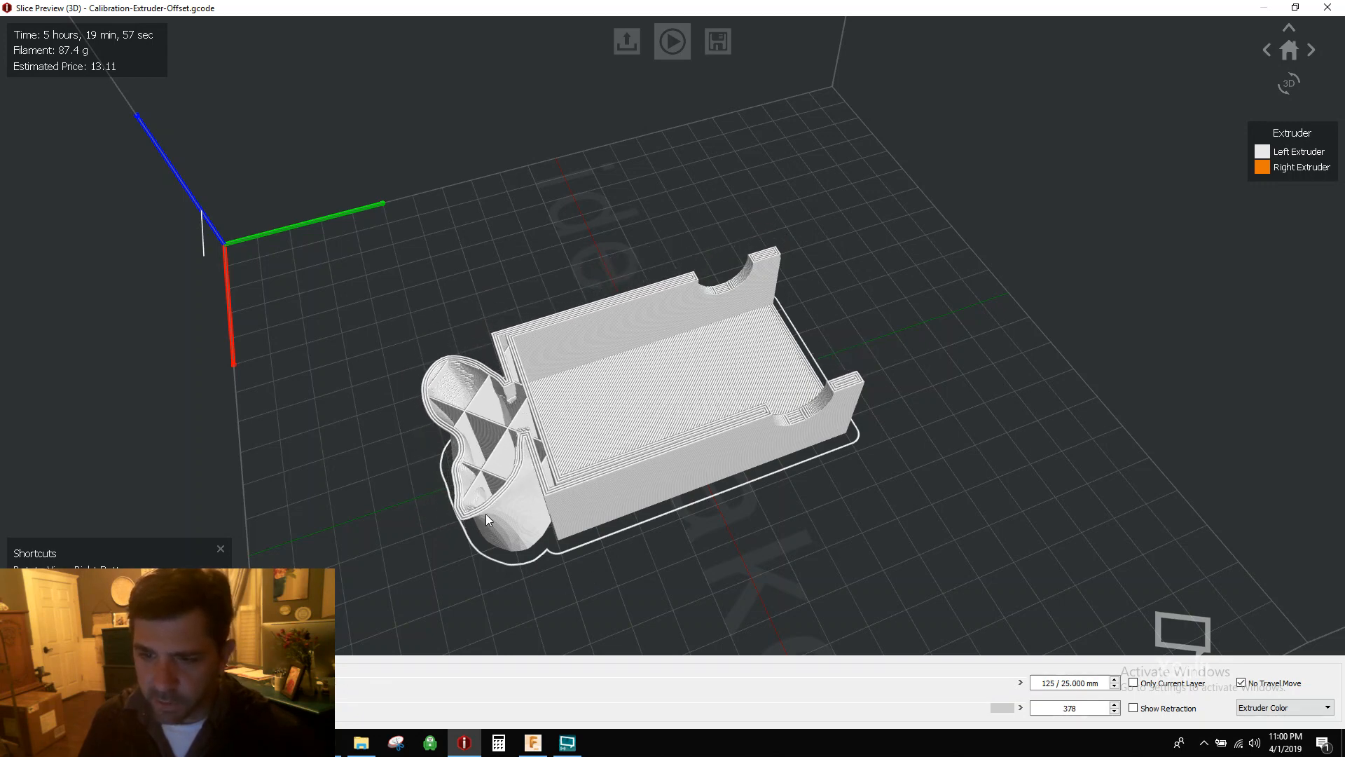
{"action": "left_click_drag", "start_coordinate": [268, 684], "coordinate": [79, 684]}
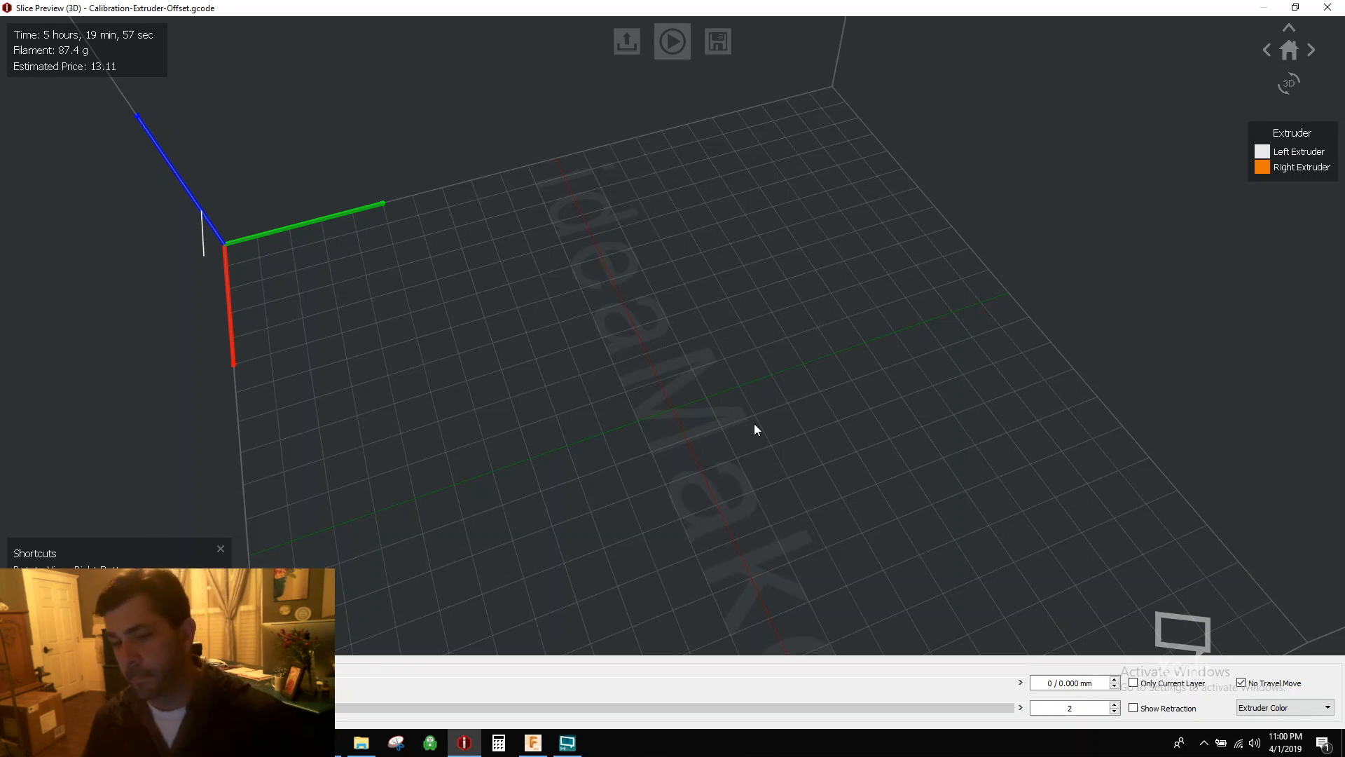
{"action": "left_click", "coordinate": [1326, 7]}
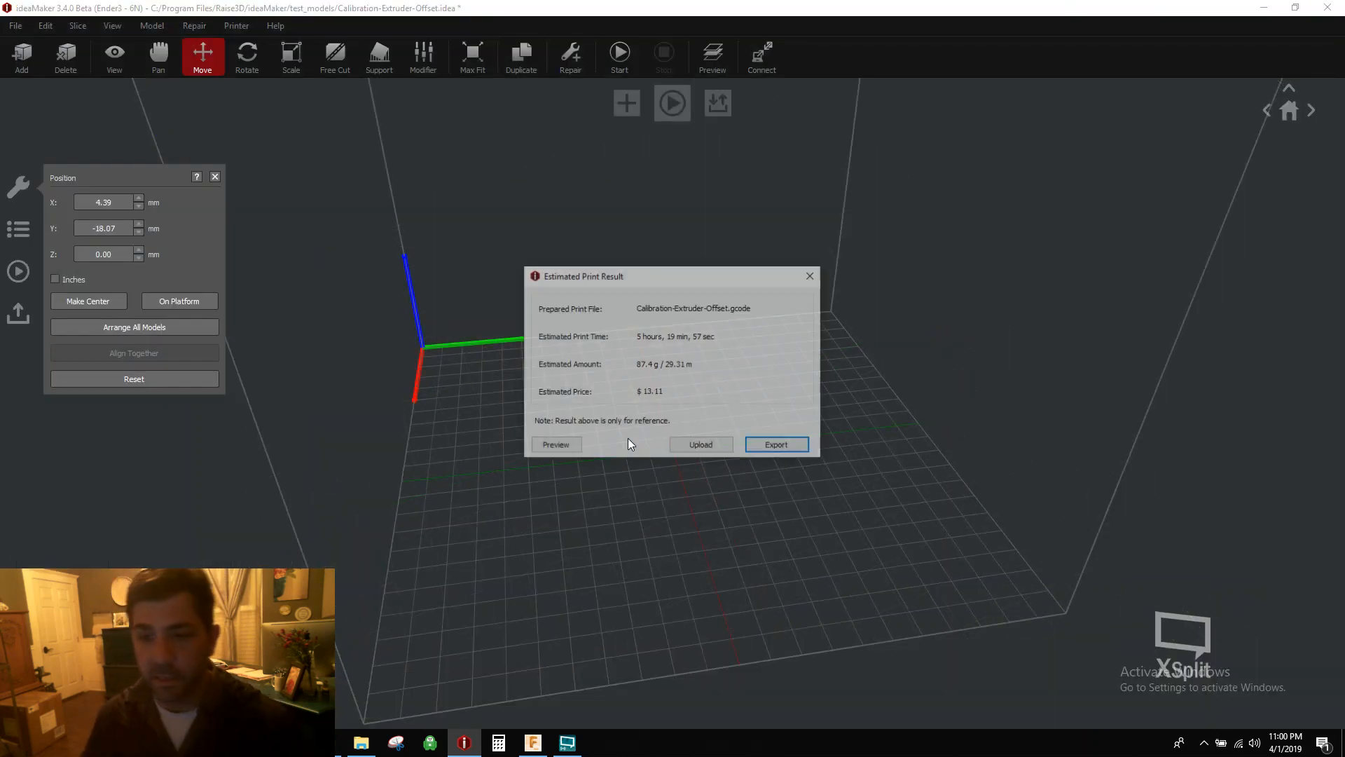
{"action": "left_click", "coordinate": [813, 275]}
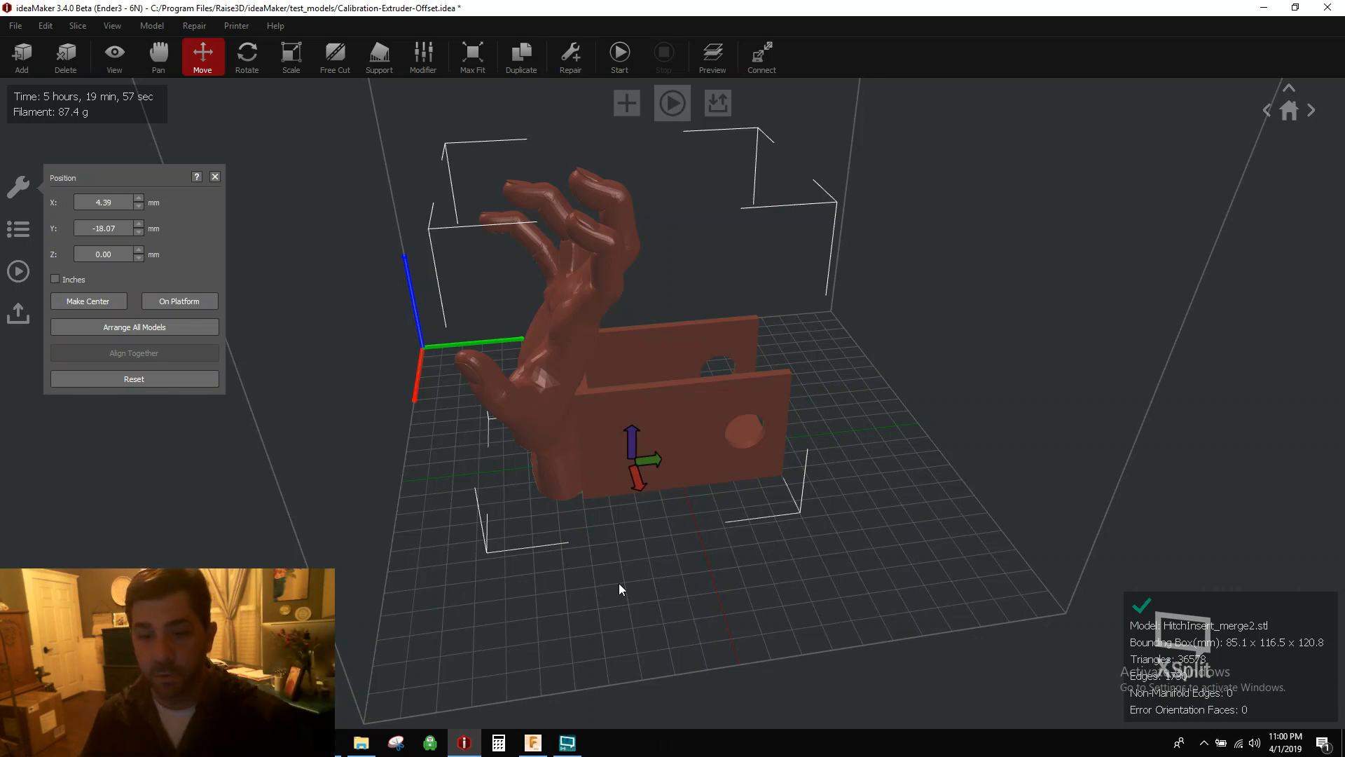
{"action": "left_click", "coordinate": [568, 744]}
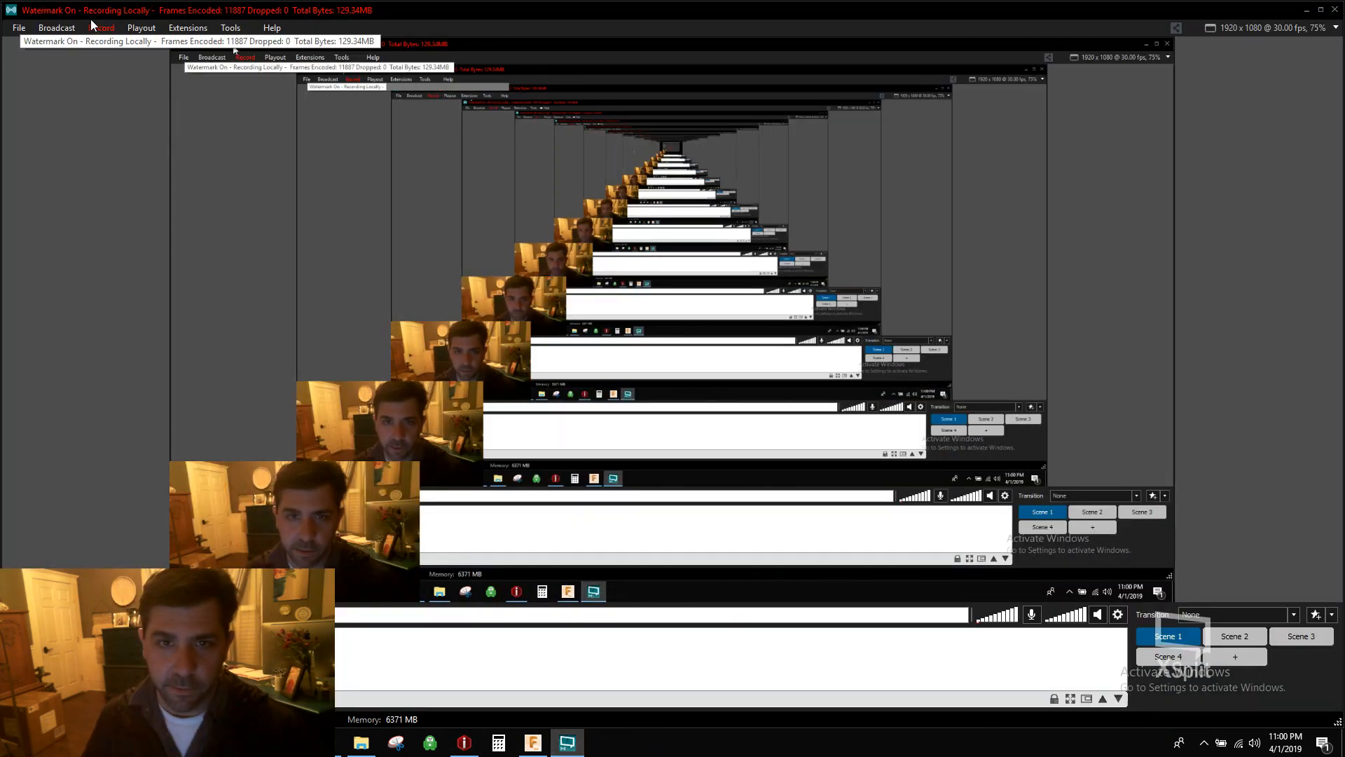